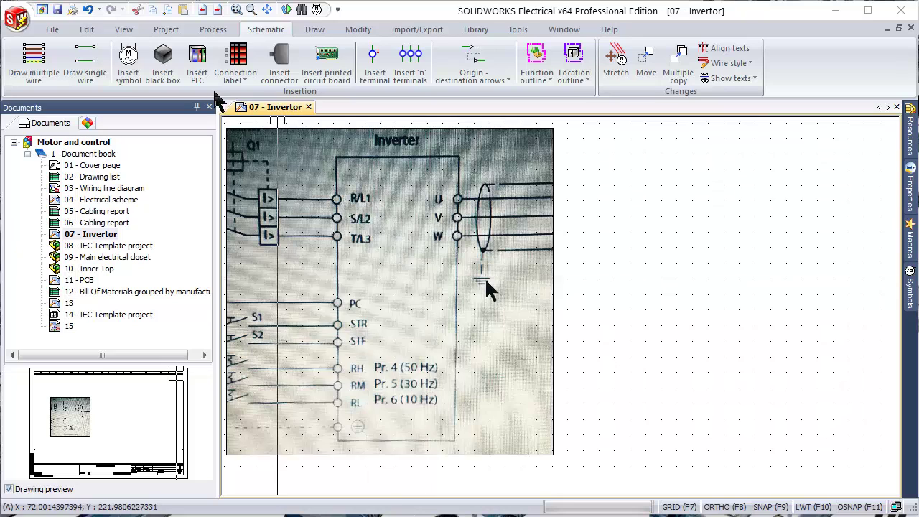
Draw a tall black box right of the inverter photo, opening Symbol properties for component Y2
left_click(263, 40)
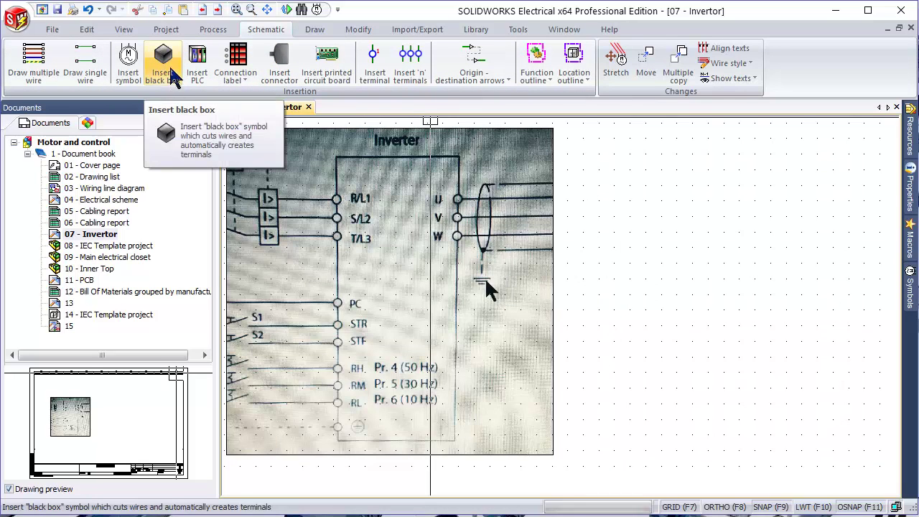
left_click(172, 72)
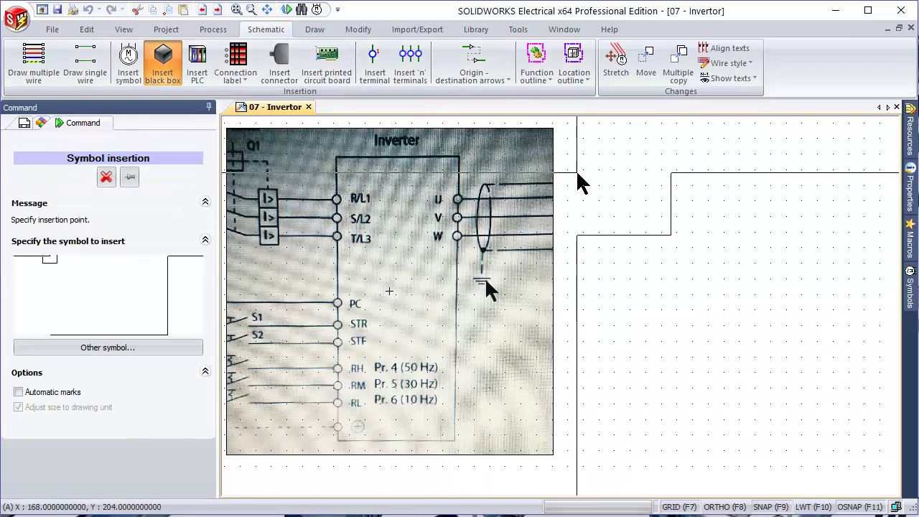
left_click(626, 153)
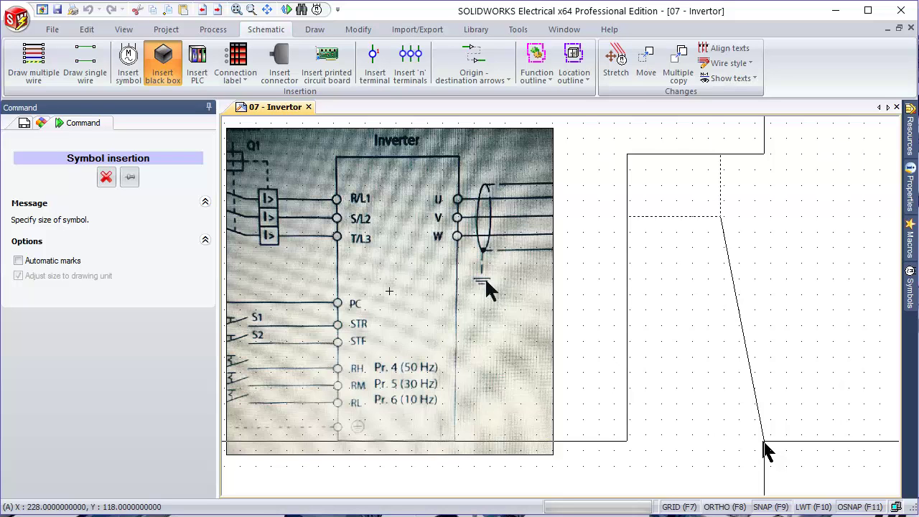
left_click(764, 441)
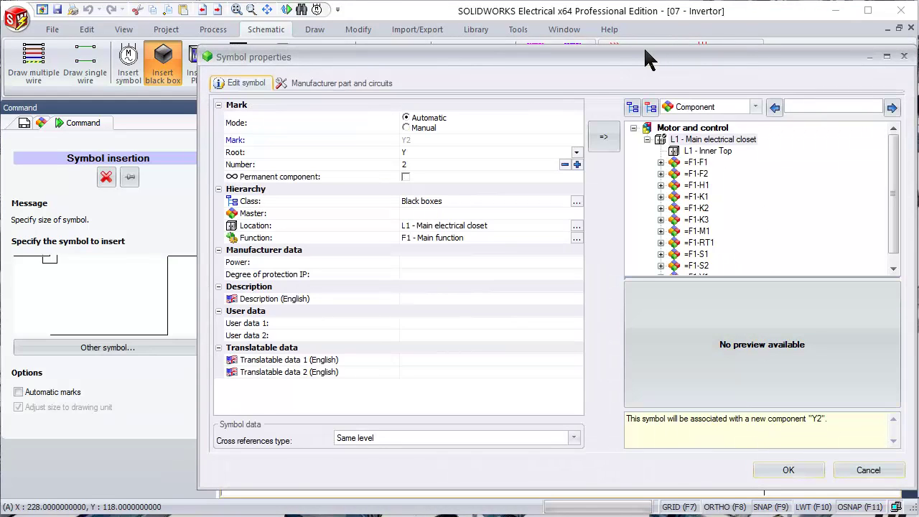
Replace the black box's root Y with Inverter so its mark becomes Inverter1
left_click_drag(651, 49, 629, 49)
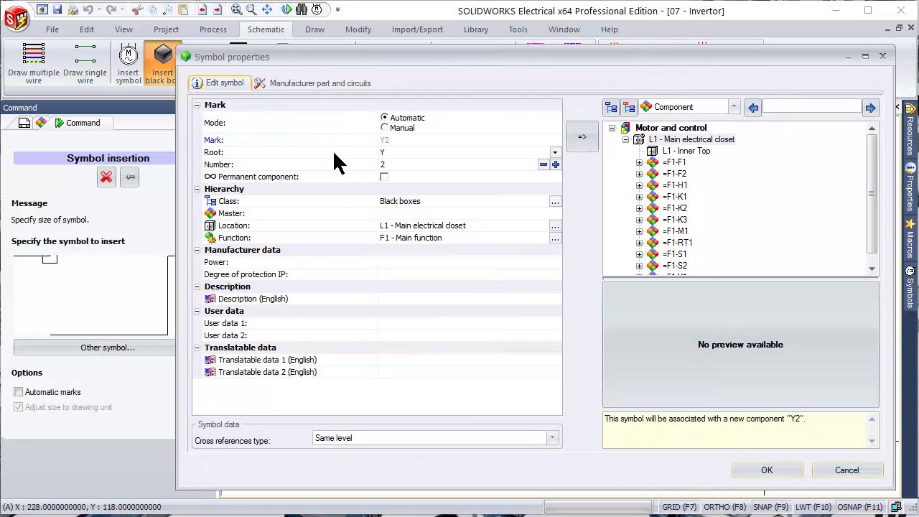
left_click(388, 152)
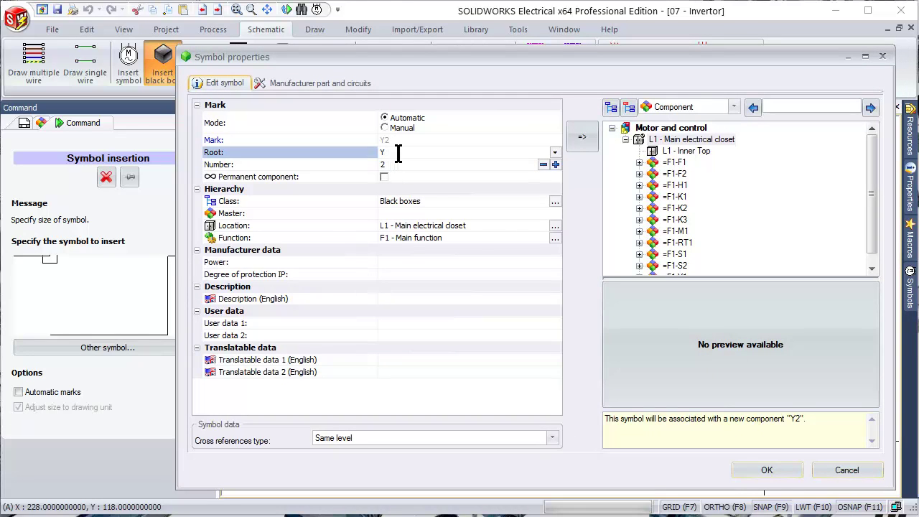
left_click_drag(398, 153, 364, 154)
type("erter")
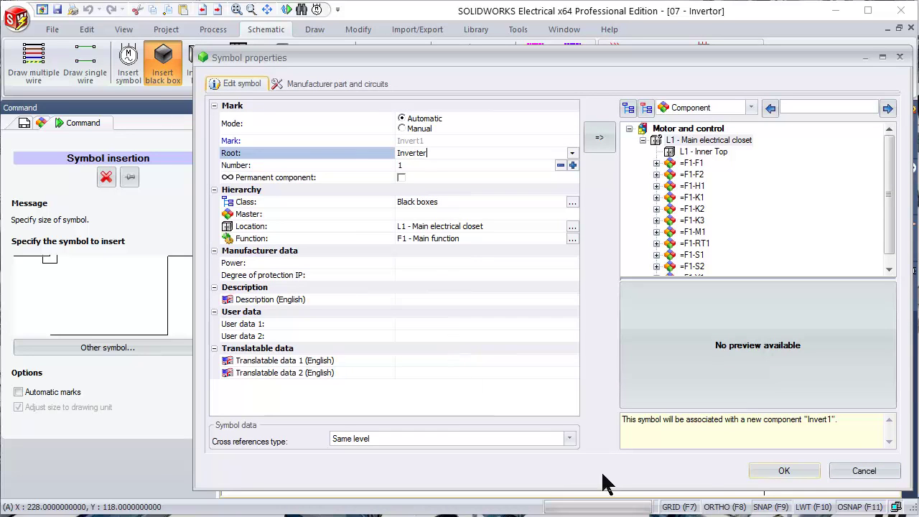
Place Inverter1 and add connection points 1–3 on its left edge, level with R/L1, S/L2, T/L3
left_click(765, 480)
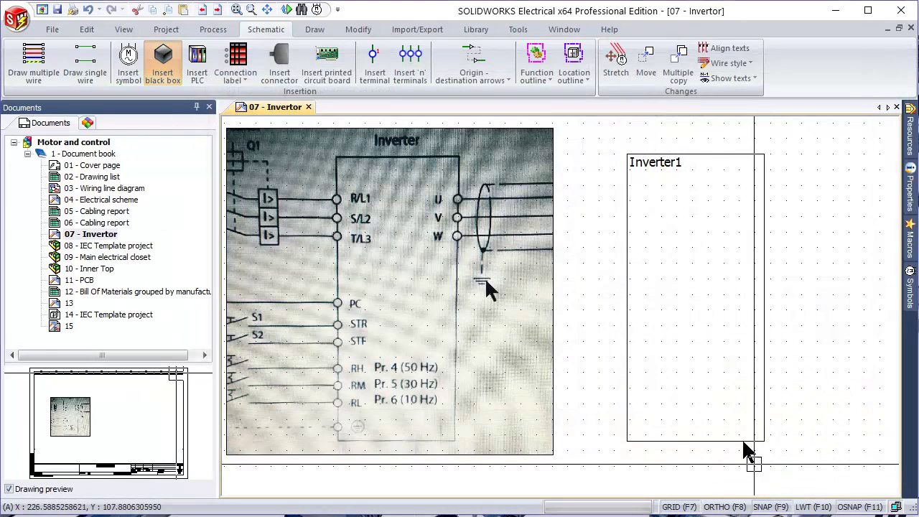
left_click(689, 222)
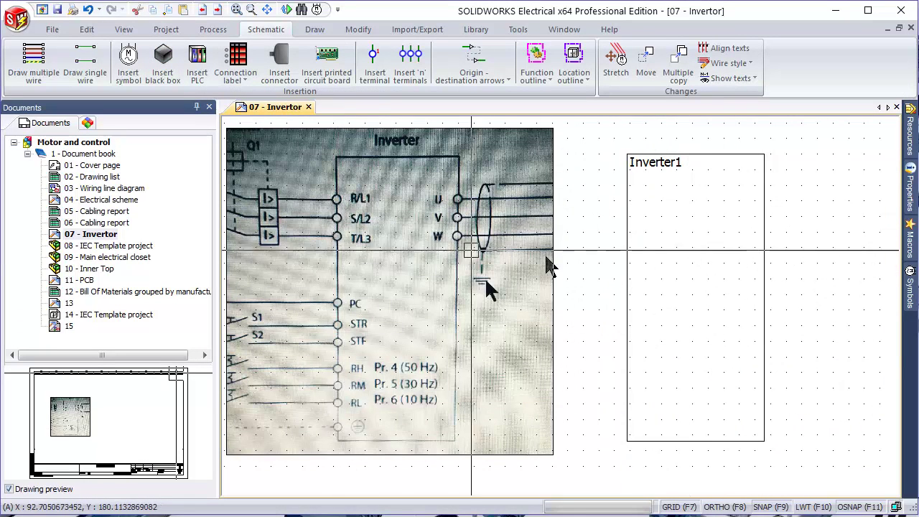
left_click(629, 228)
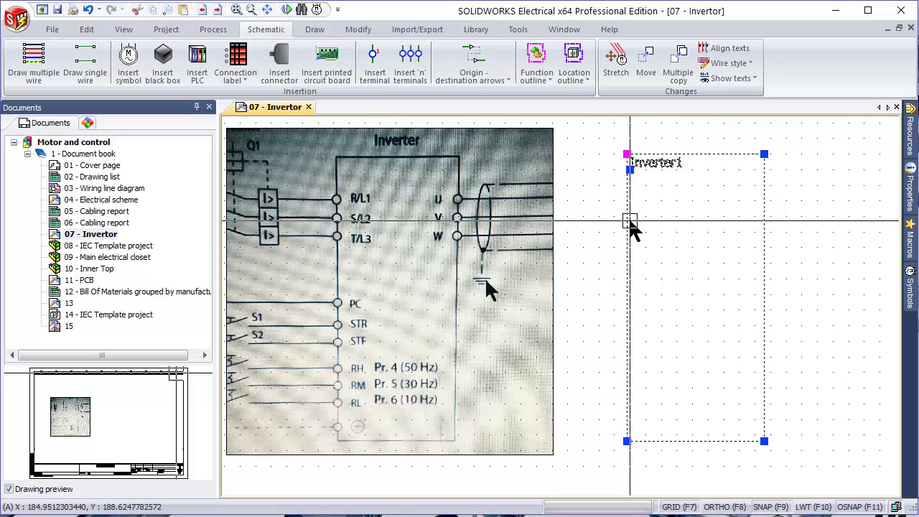
right_click(630, 227)
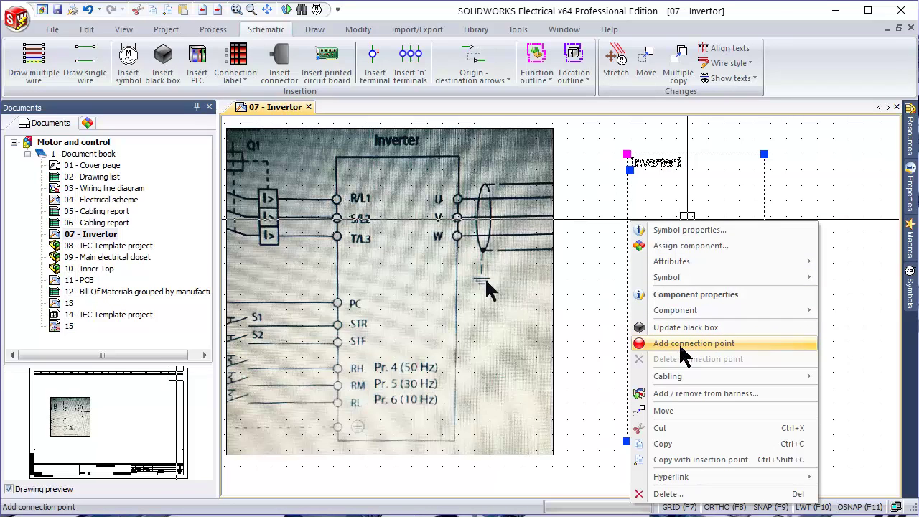
left_click(710, 343)
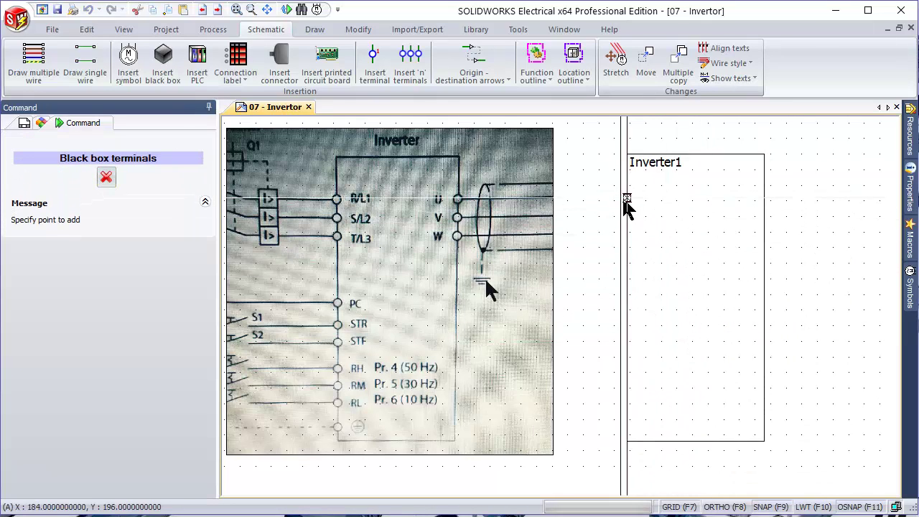
left_click(627, 198)
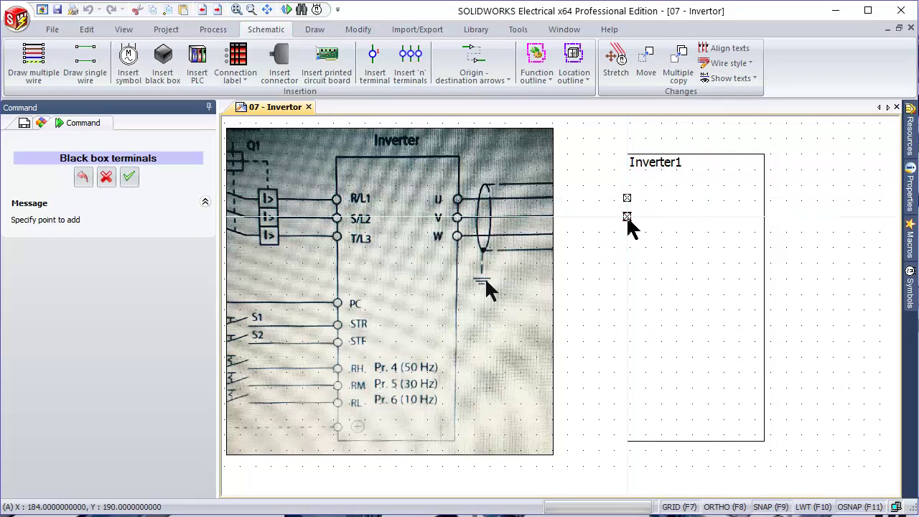
left_click(626, 217)
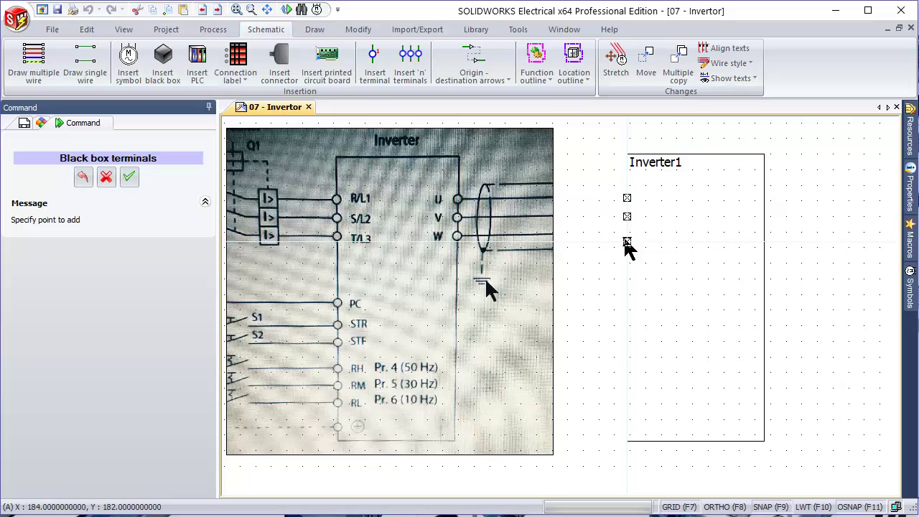
left_click(627, 235)
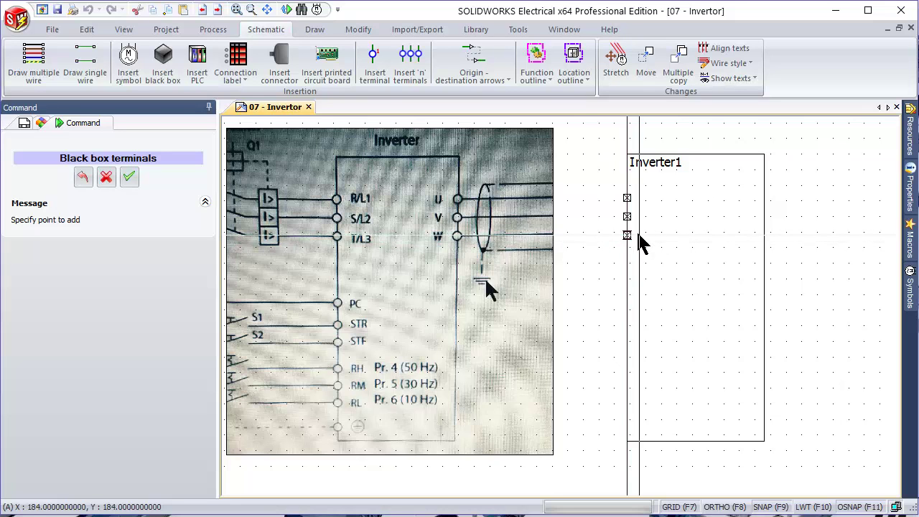
key("Escape")
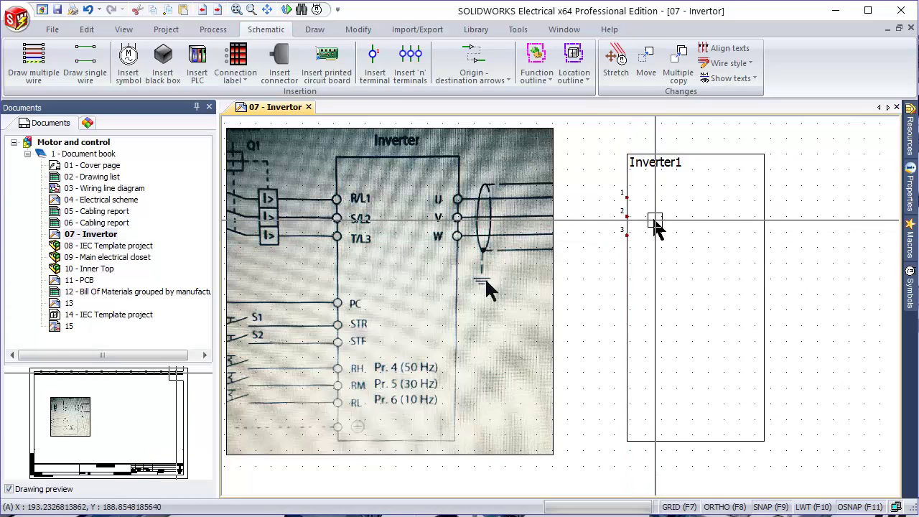
Bring up Inverter1's Symbol properties, showing class Black boxes and location L1 - Main electrical closet
scroll(638, 199, "up", 3)
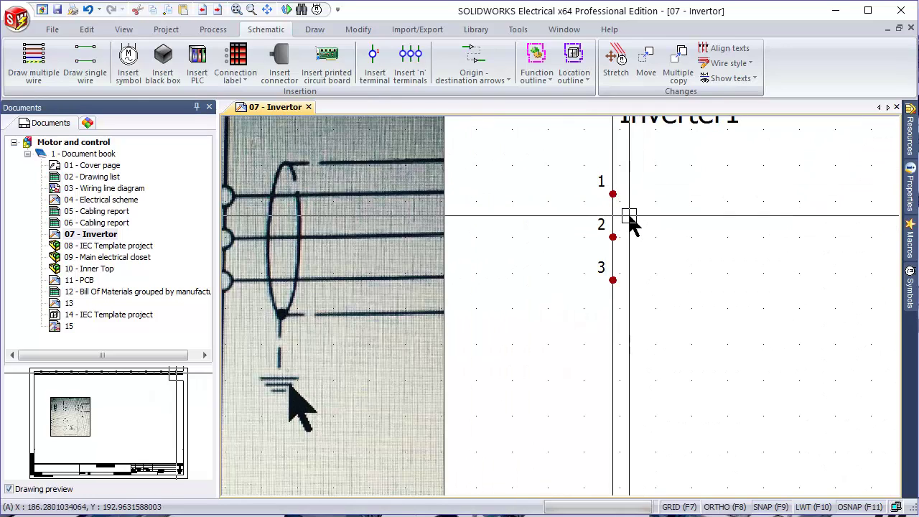
scroll(630, 221, "down", 2)
scroll(617, 222, "down", 2)
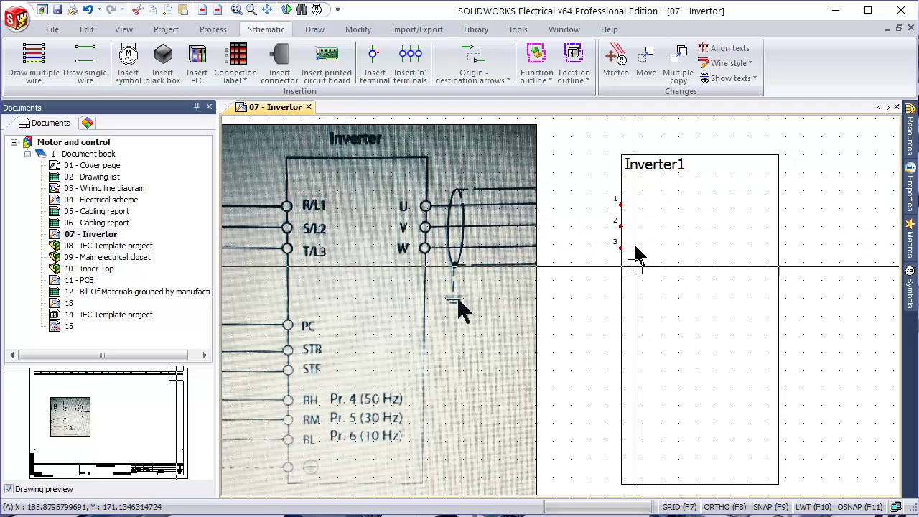
scroll(635, 240, "up", 1)
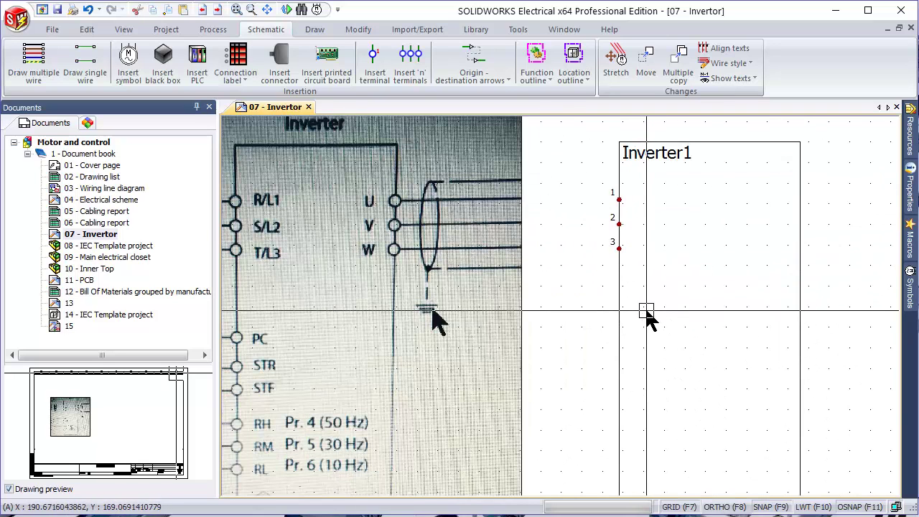
left_click(619, 273)
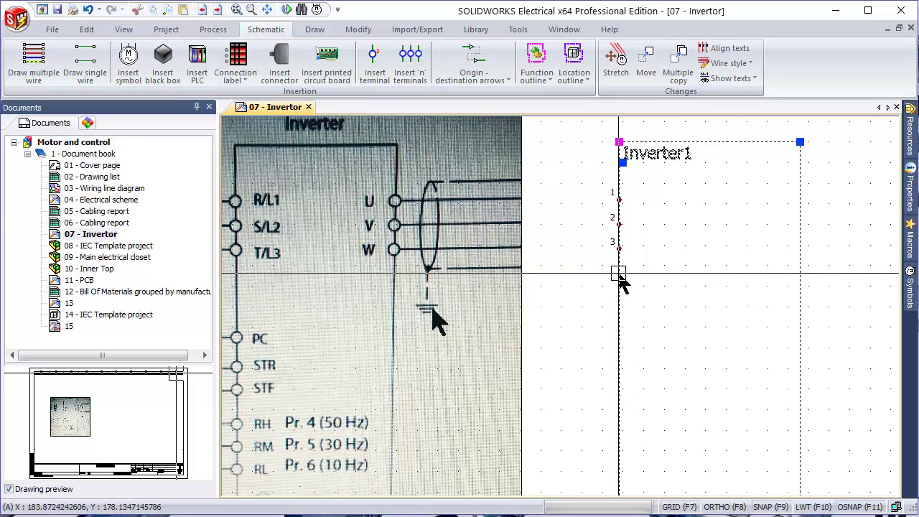
right_click(619, 274)
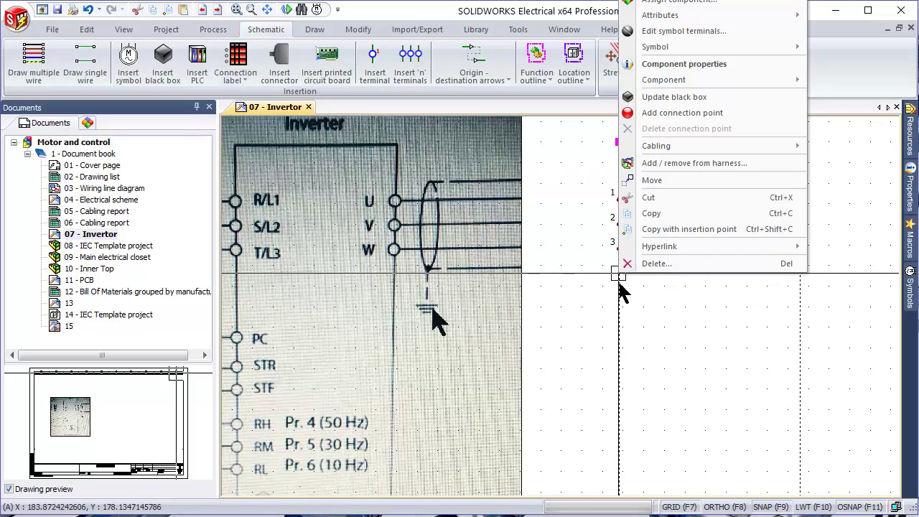
left_click(621, 345)
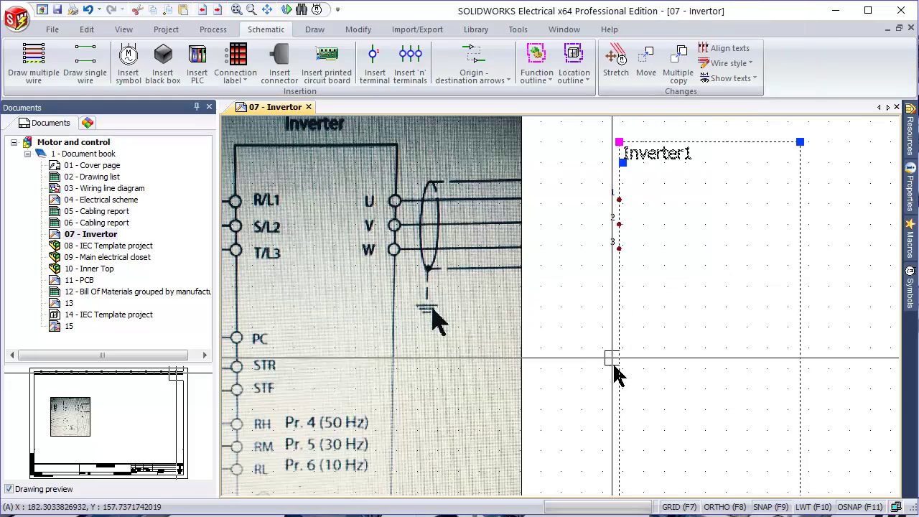
right_click(618, 454)
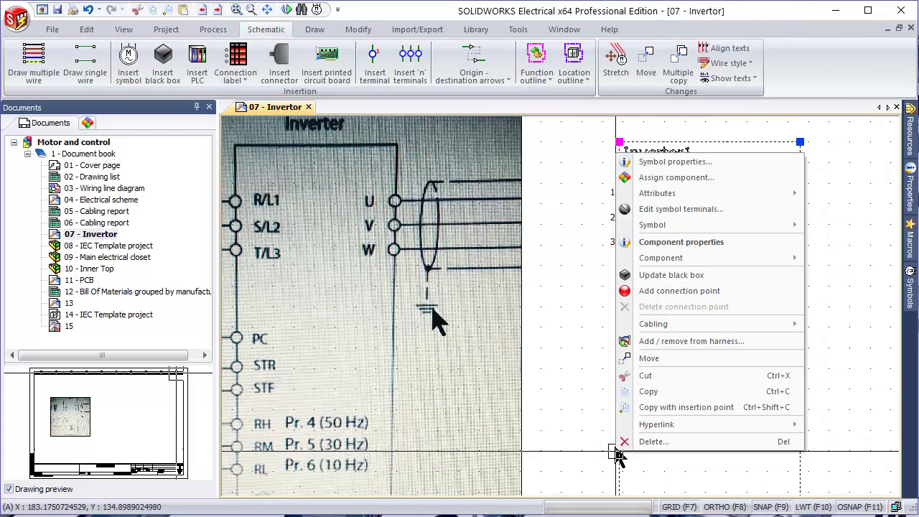
left_click(709, 166)
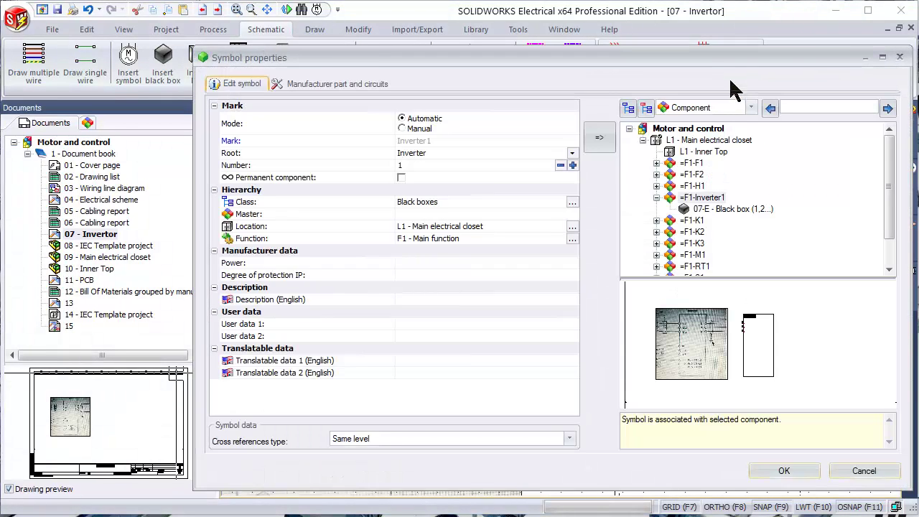
Select all three Black box circuits, terminals 1–3, on the Manufacturer part and circuits tab
left_click(366, 84)
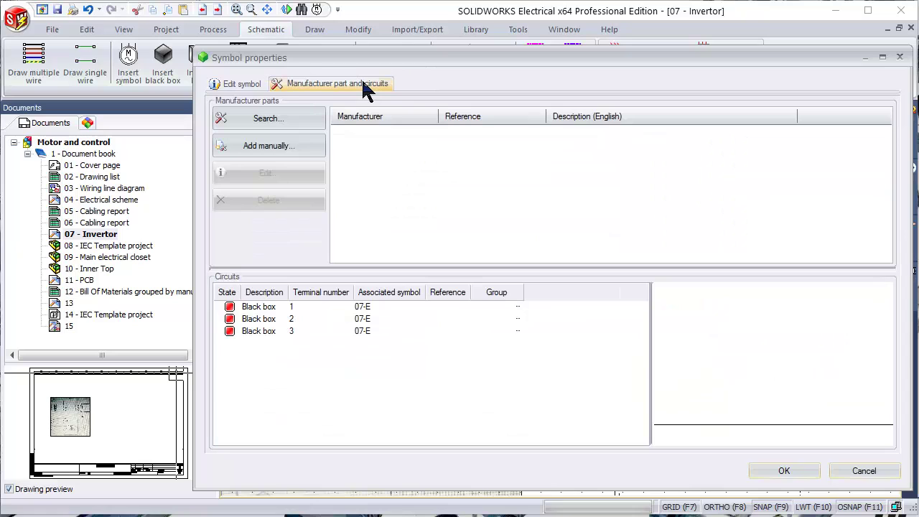
left_click(274, 307)
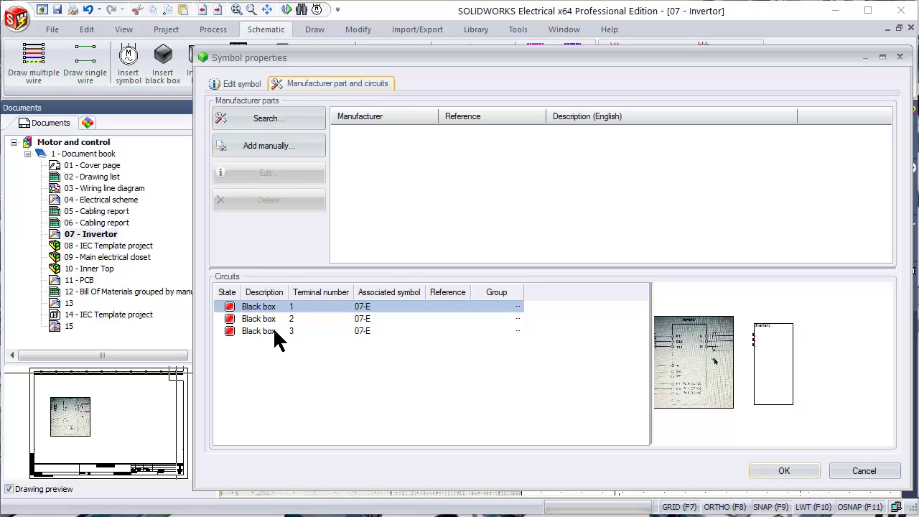
left_click(274, 332, "shift")
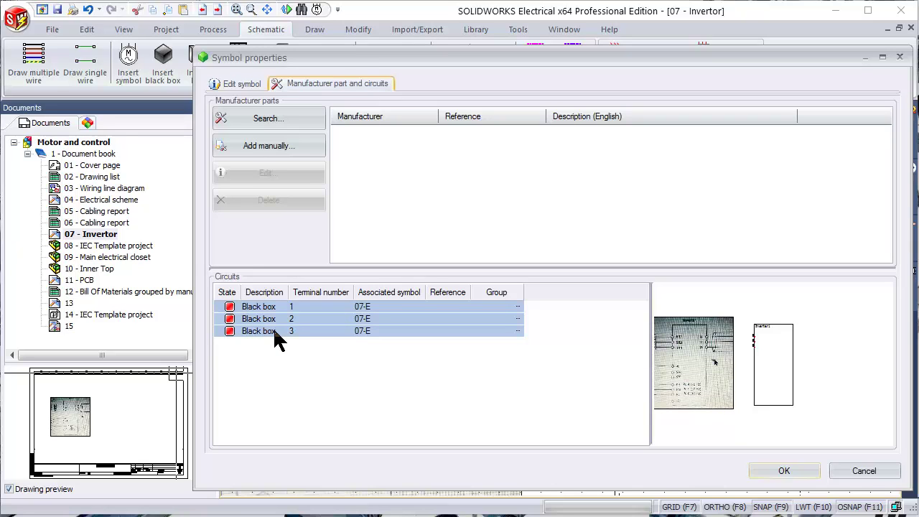
right_click(274, 334)
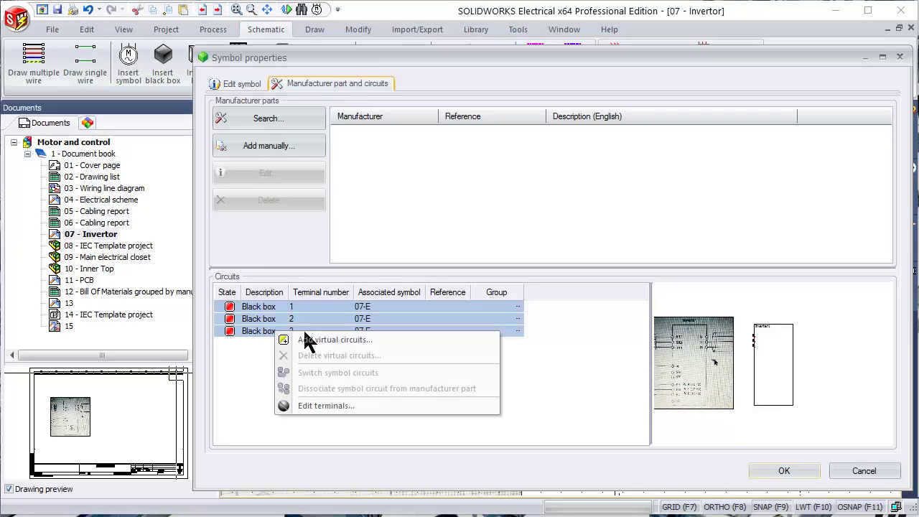
Mark Inverter1's terminals 1–3 as R/L1, S/L2 and T/L3 and accept the symbol properties
left_click(355, 406)
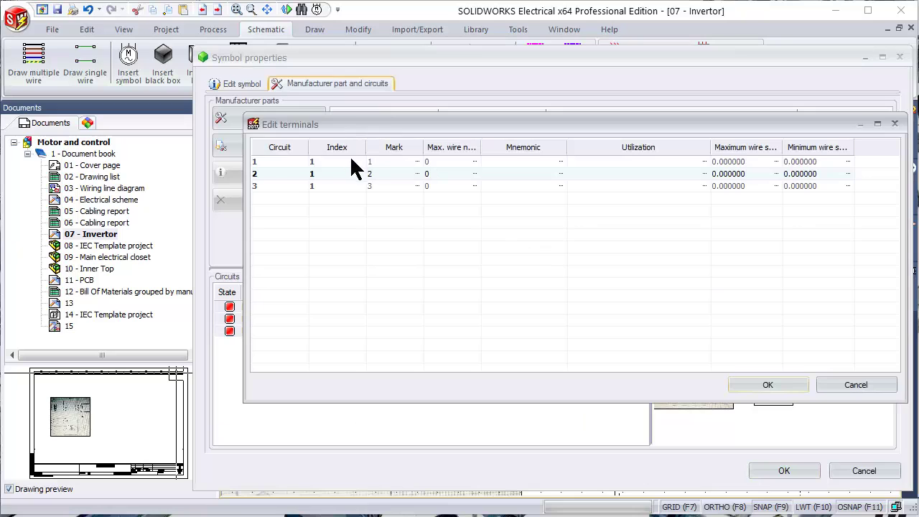
double_click(381, 162)
type("R/L")
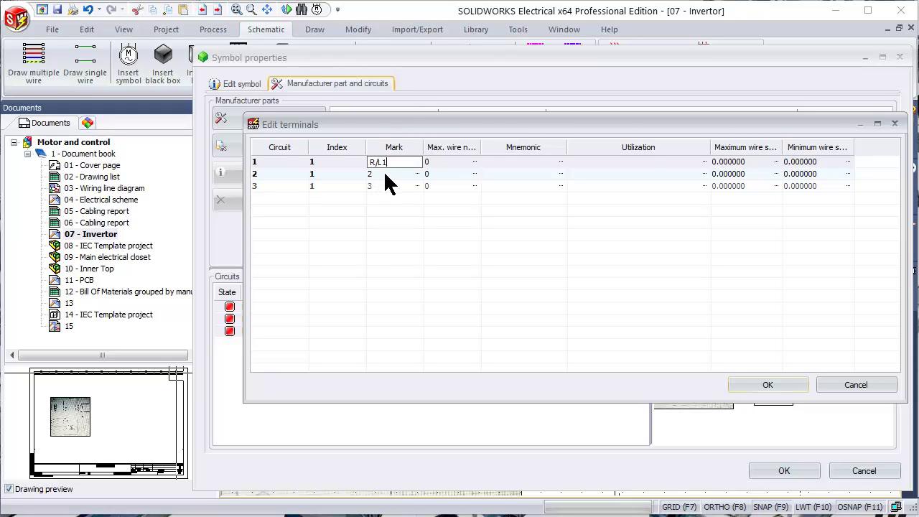
left_click(385, 174)
type("S/L")
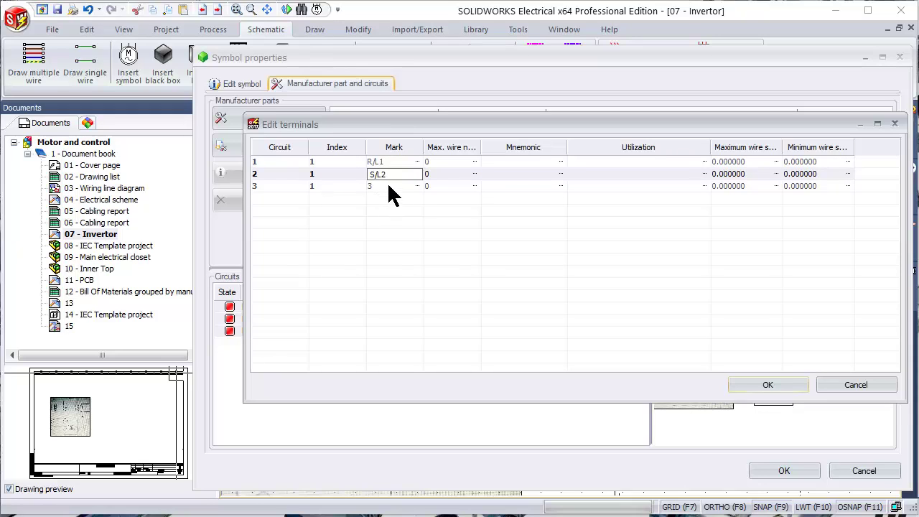
left_click(388, 186)
type("T/L")
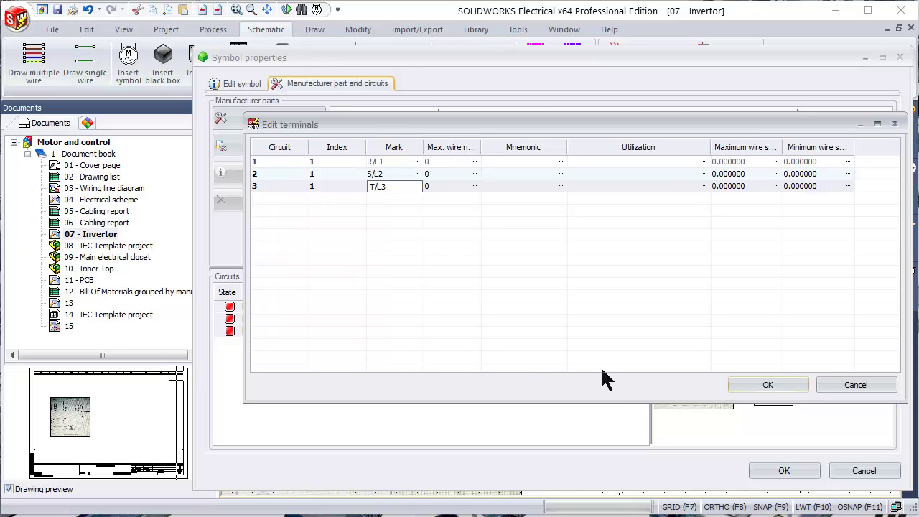
left_click(743, 384)
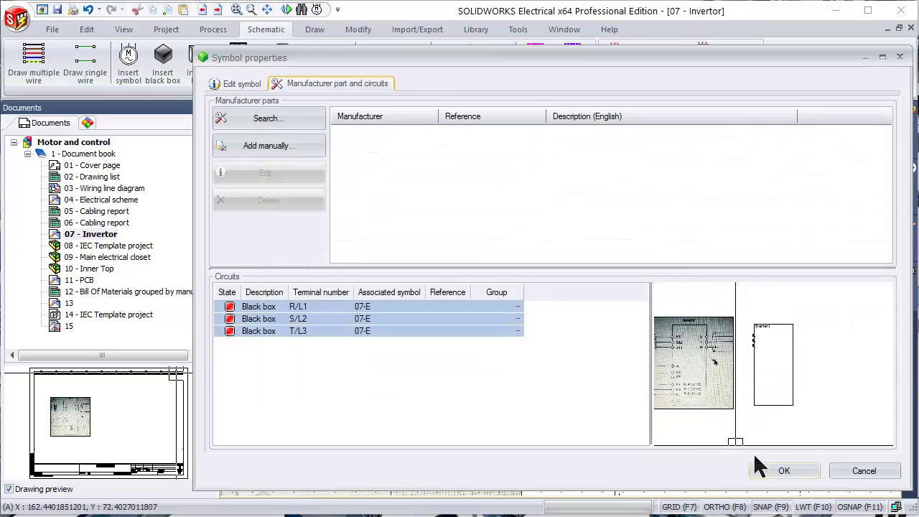
left_click(784, 470)
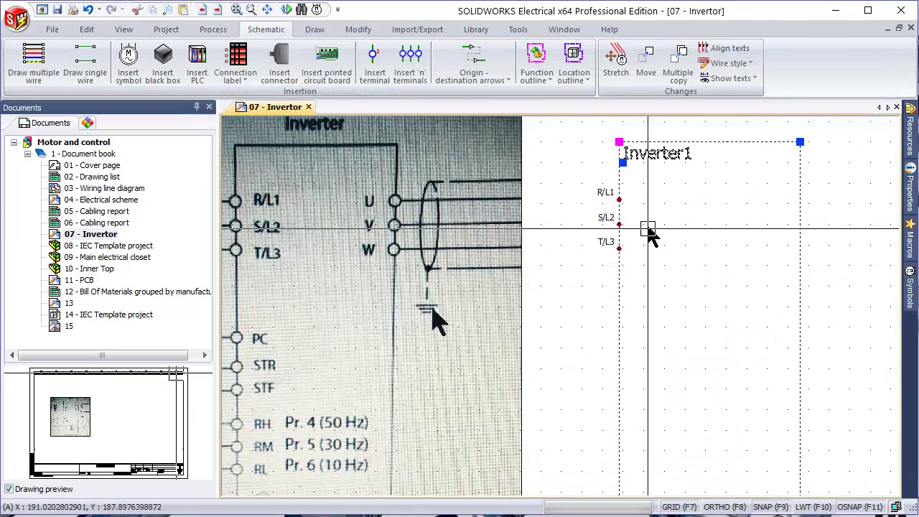
Move the R/L1, S/L2 and T/L3 labels inside Inverter1, just right of their pins
scroll(667, 196, "up", 2)
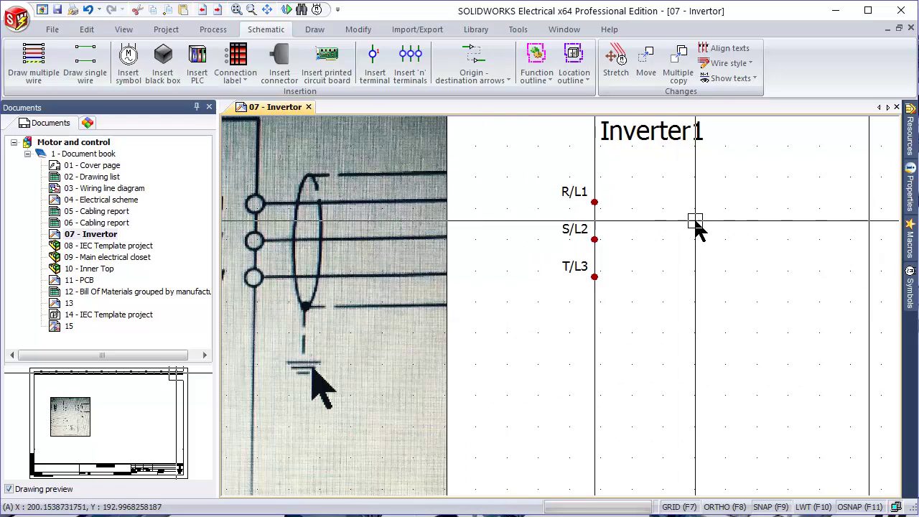
scroll(698, 225, "up", 1)
middle_click_drag(580, 285, 511, 294)
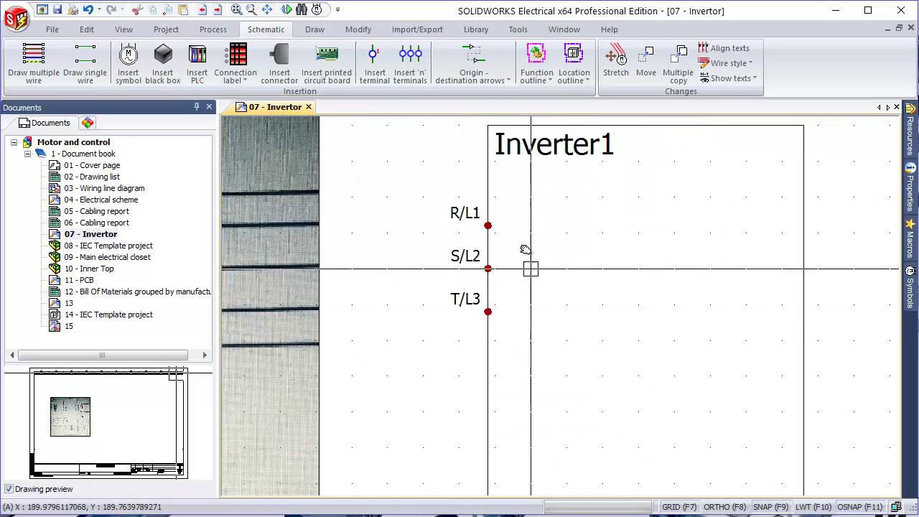
scroll(500, 217, "up", 1)
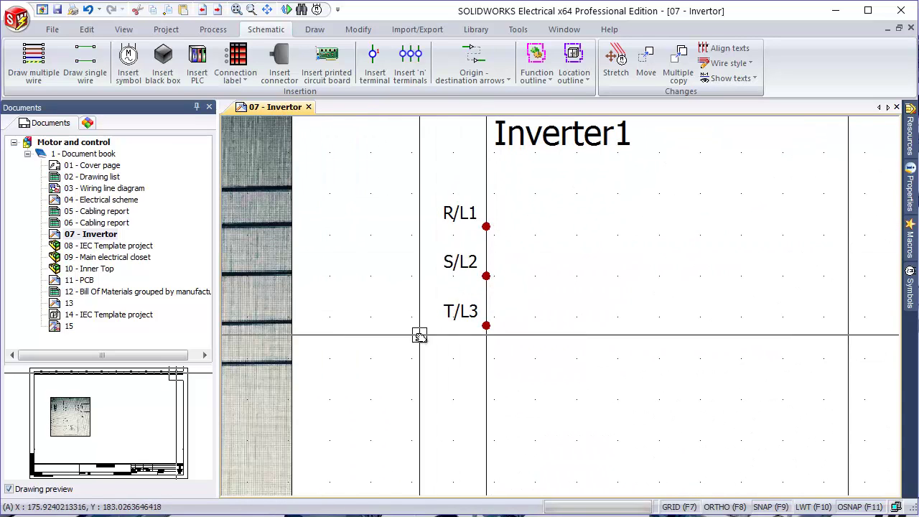
left_click(482, 338)
left_click(435, 180)
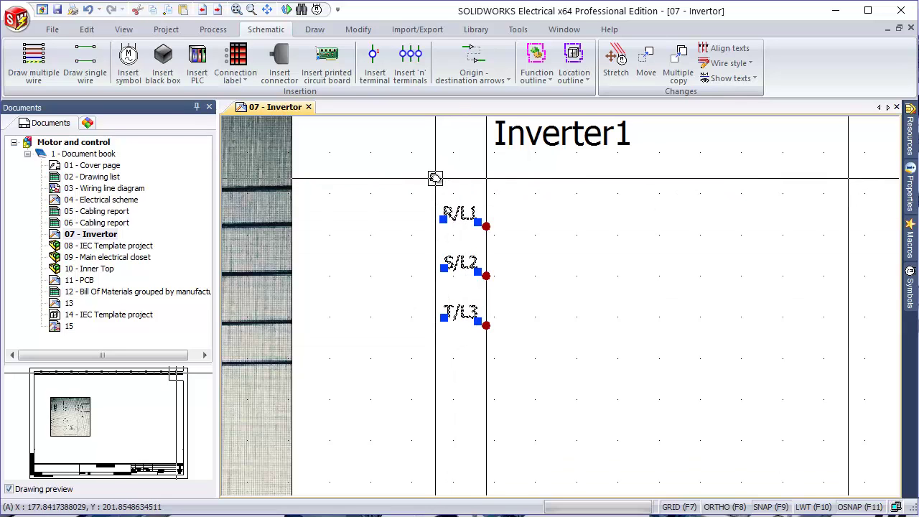
scroll(467, 280, "up", 1)
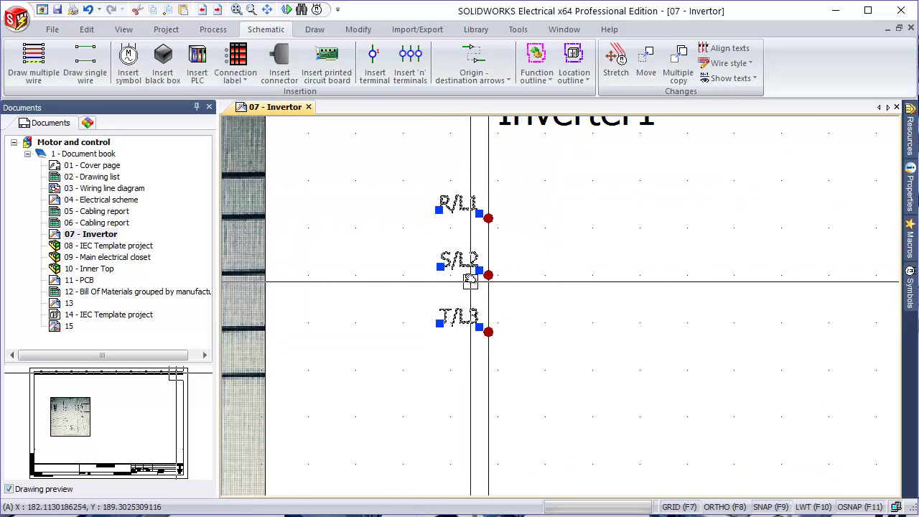
right_click(465, 207)
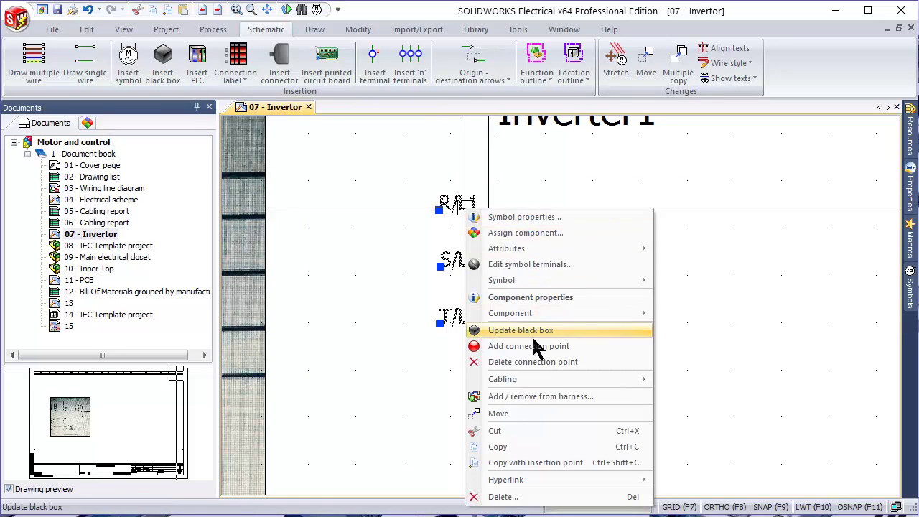
left_click(528, 414)
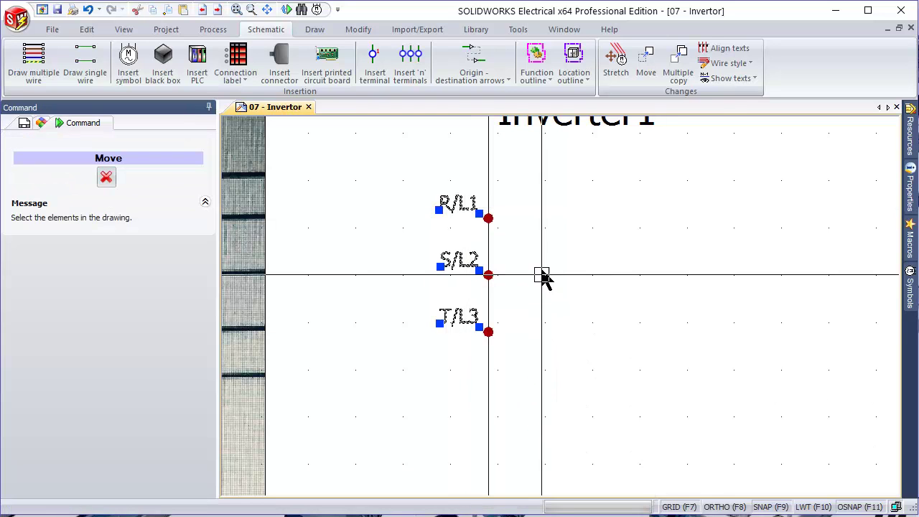
left_click(527, 202)
left_click(607, 228)
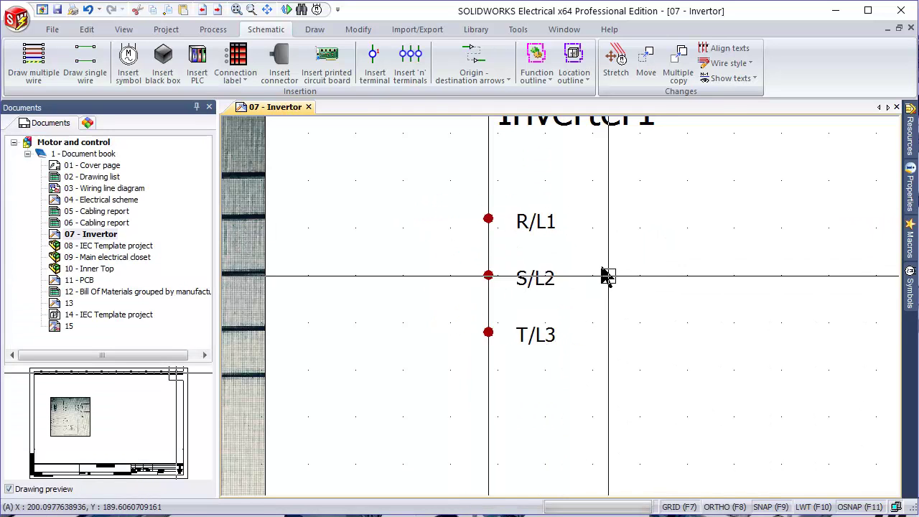
Shift the Inverter1 title so it sits centred along the top of the black box
scroll(605, 273, "down", 1)
left_click(604, 170)
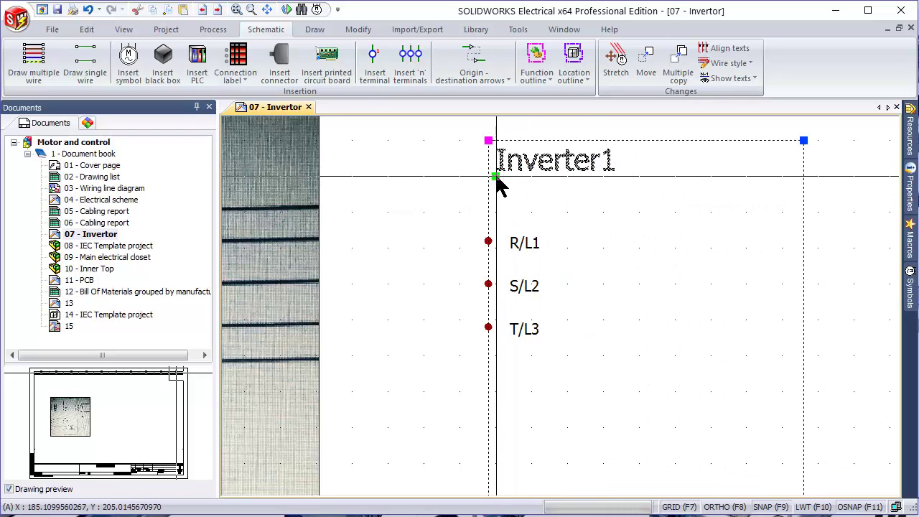
left_click(496, 176)
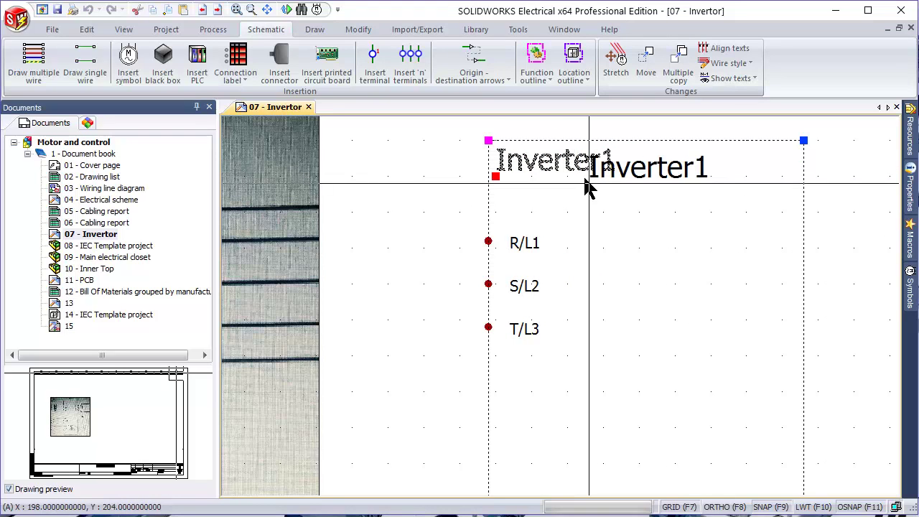
left_click(587, 185)
key("Escape")
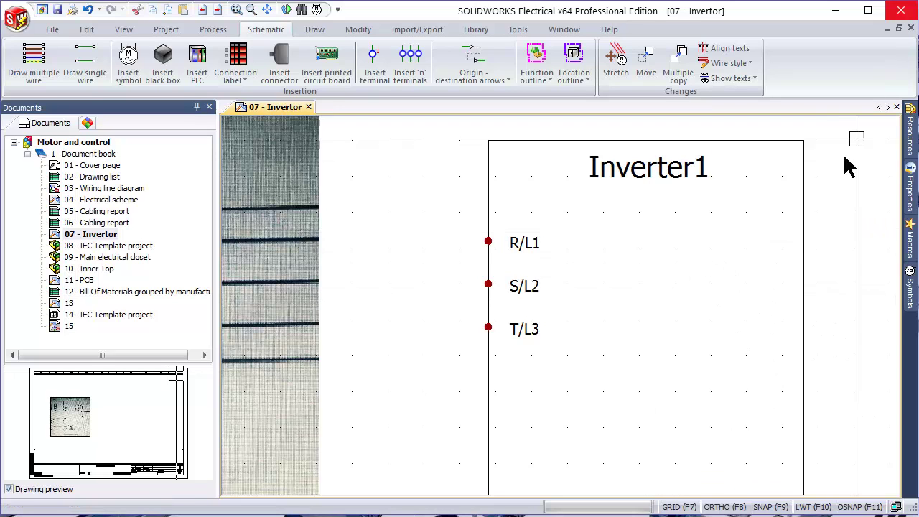
left_click(803, 199)
Add three output terminals on the right edge of Inverter1
right_click(484, 208)
left_click(546, 237)
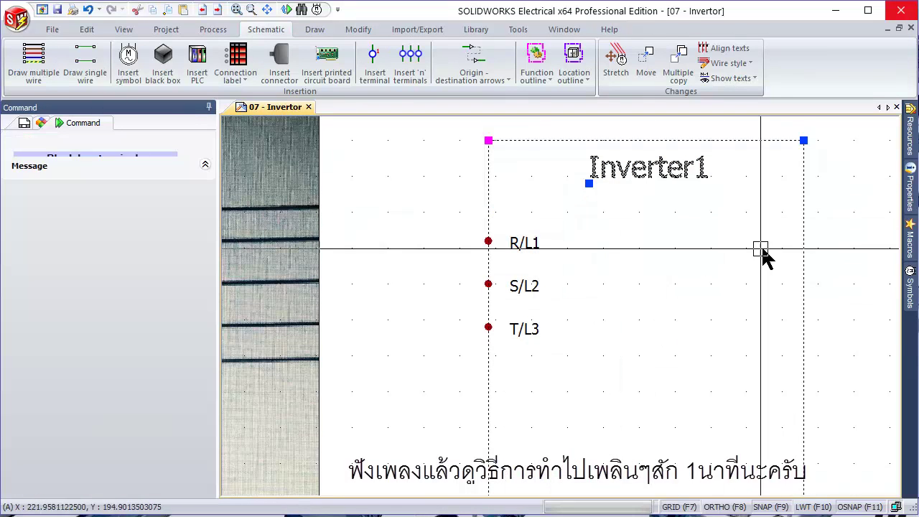
left_click(790, 328)
key("Escape")
Mark the three new right-side terminals U, V and W
right_click(714, 144)
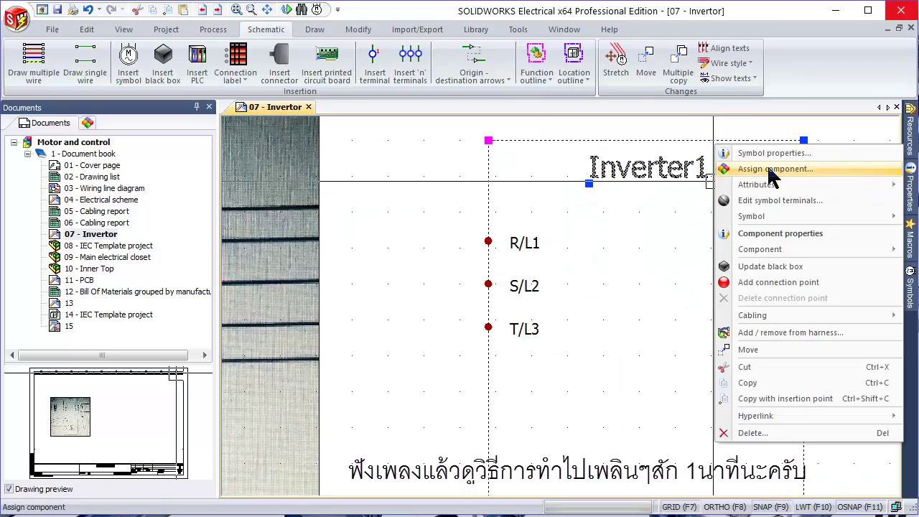
left_click(722, 166)
double_click(365, 369)
double_click(395, 162)
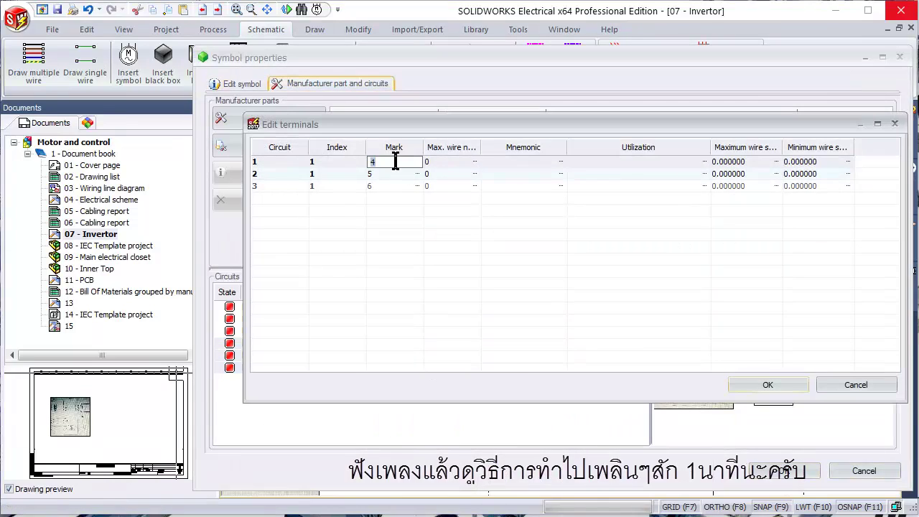
type("U")
double_click(395, 174)
type("V")
double_click(394, 185)
type("W")
left_click(768, 384)
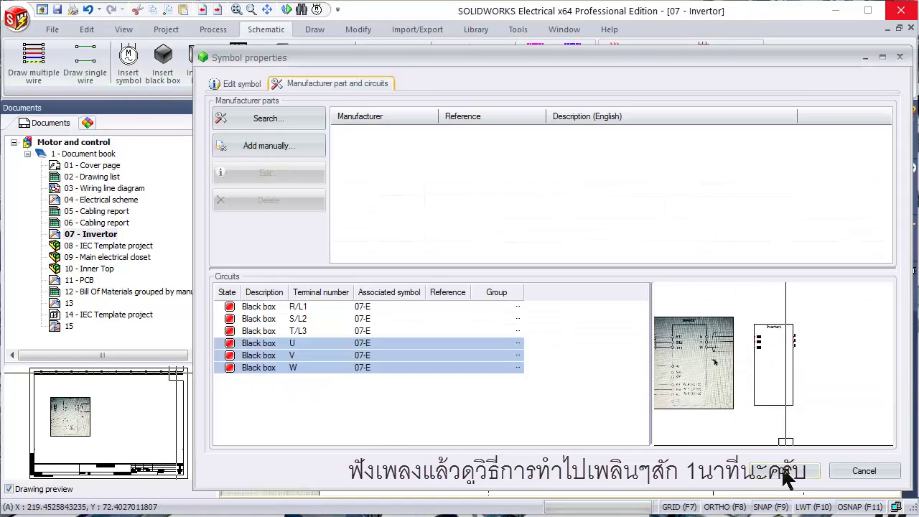
left_click(779, 470)
Add three more terminals on Inverter1's left edge below T/L3
scroll(612, 259, "down", 5)
scroll(660, 280, "up", 5)
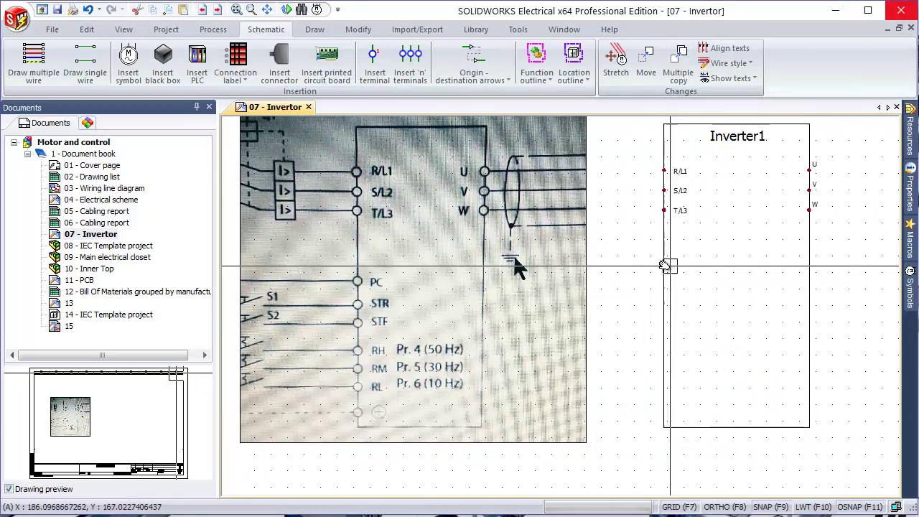
key("Return")
left_click(662, 303)
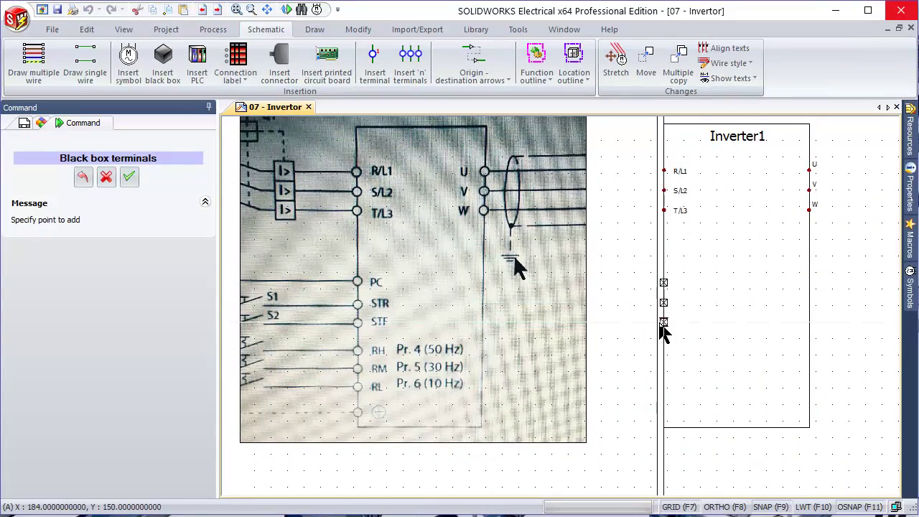
scroll(661, 326, "up", 2)
key("Escape")
Mark terminals 7, 8 and 9 as PC, STR and STF
right_click(655, 213)
key("Escape")
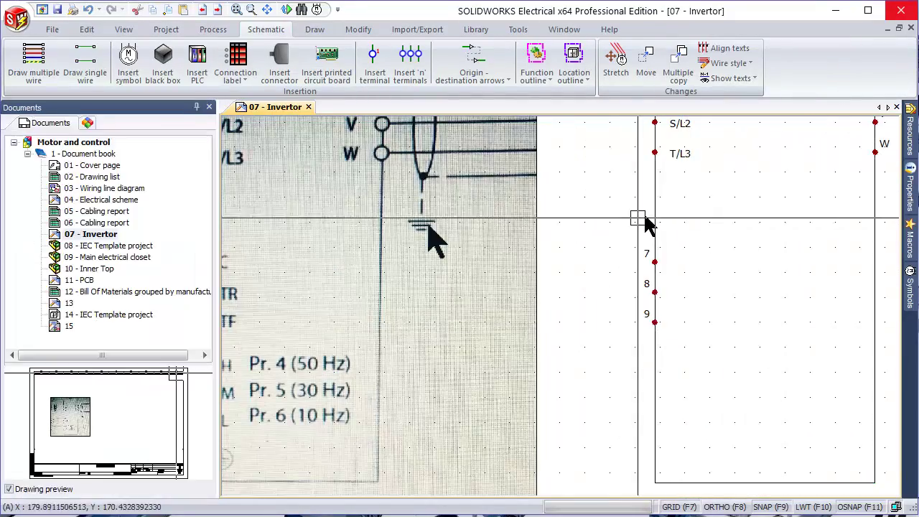
right_click(655, 214)
left_click(695, 243)
left_click(373, 84)
right_click(297, 392)
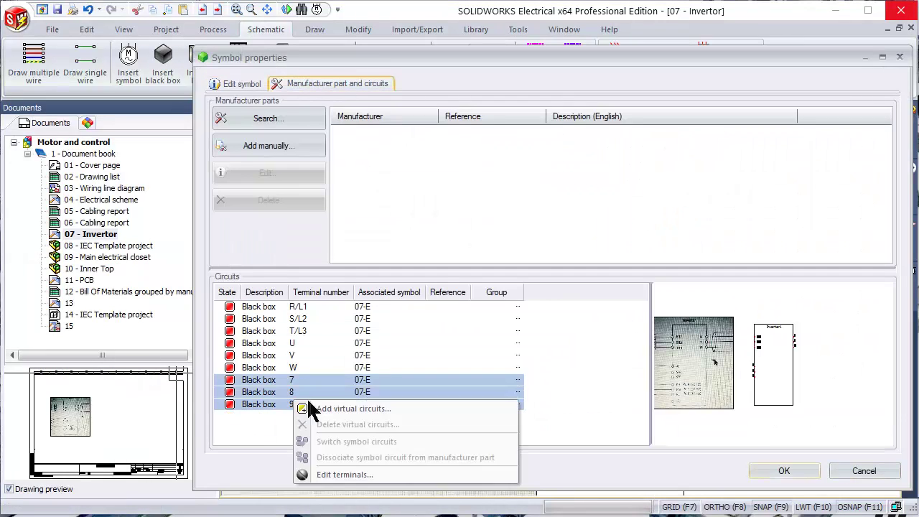
left_click(337, 472)
double_click(403, 163)
type("PC")
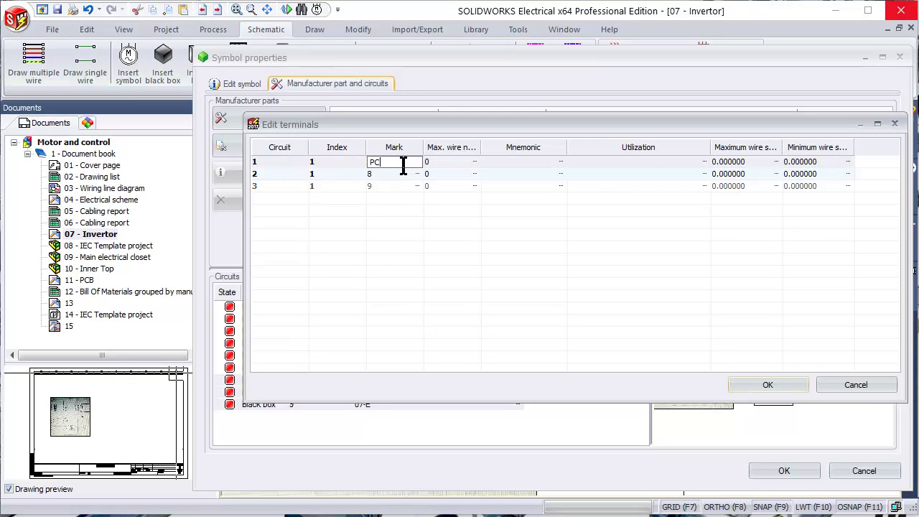
double_click(401, 174)
type("R")
double_click(402, 186)
type("STF")
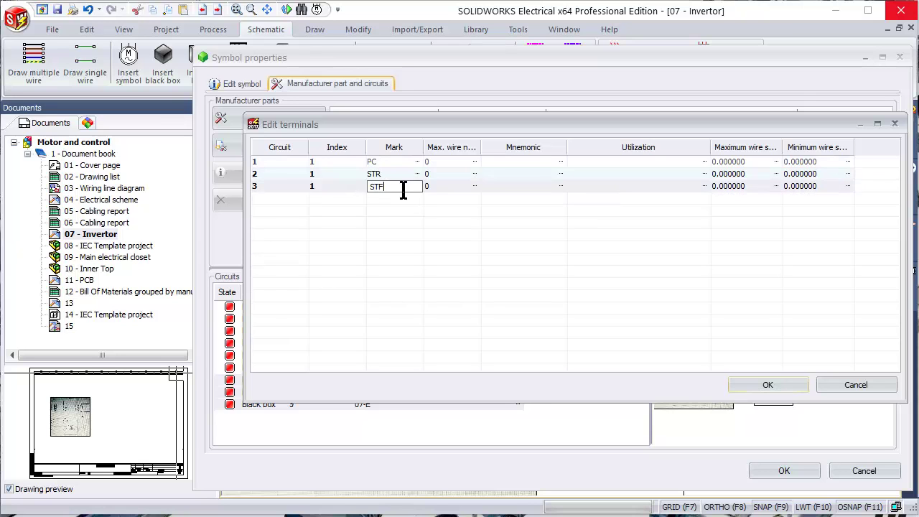
key("Return")
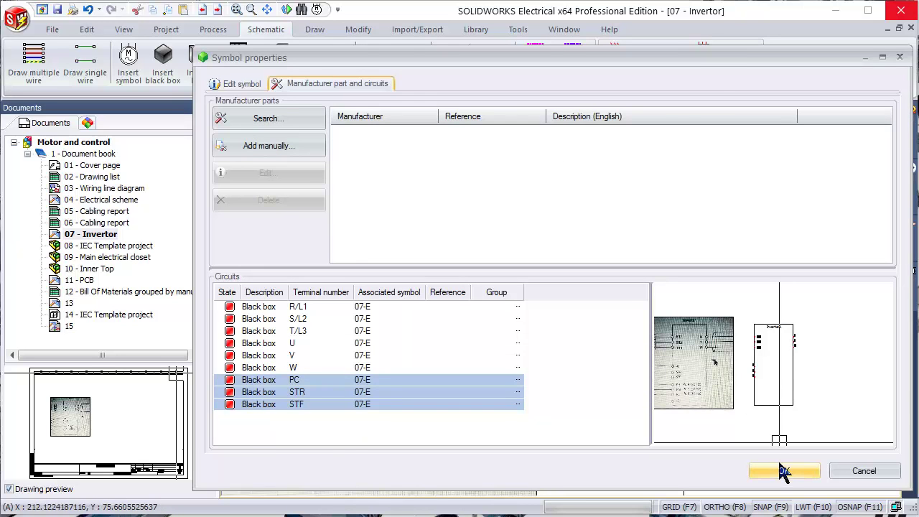
left_click(784, 470)
Begin placing further terminals on the Inverter1 black box
right_click(652, 387)
left_click(689, 213)
scroll(644, 284, "down", 2)
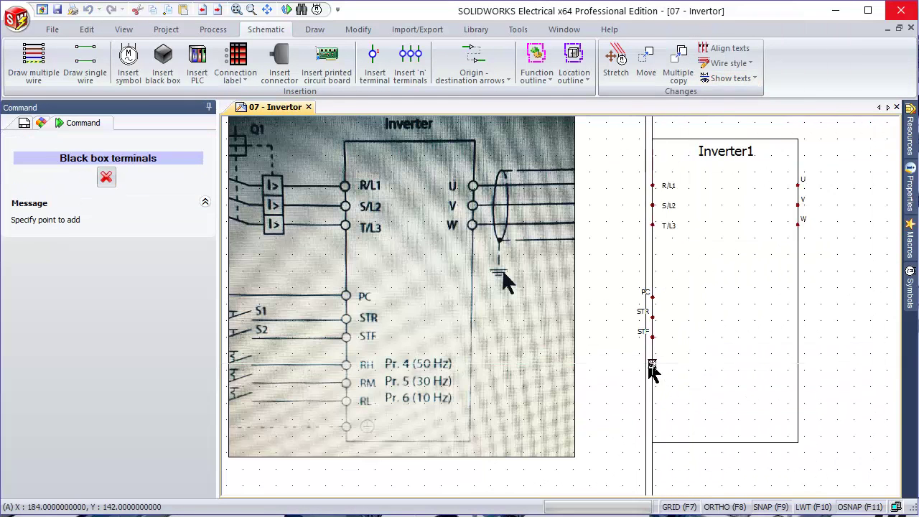
Place the additional terminals on Inverter1's left edge below STF
left_click(651, 364)
left_click(644, 403)
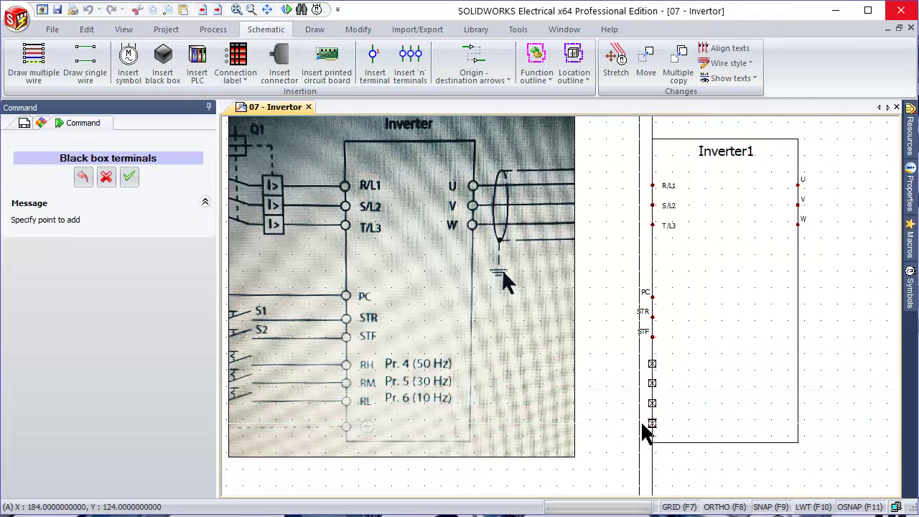
left_click(645, 423)
right_click(621, 219)
Mark terminals 10–12 as RH Pr.4 (50Hz), RM Pr.5 (50Hz) and RL Pr.6 (10Hz)
left_click(668, 230)
left_click(318, 83)
left_click(300, 393)
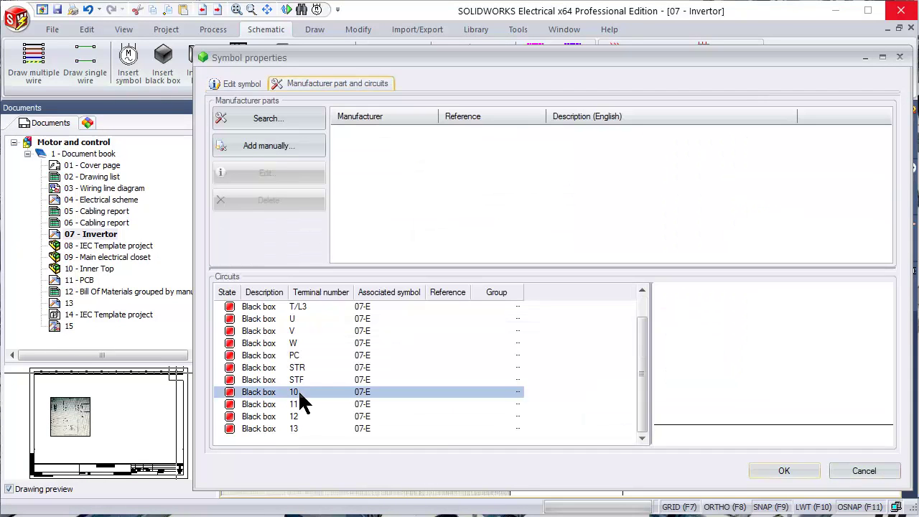
left_click(294, 427, "shift")
right_click(298, 427)
key("Escape")
left_click_drag(430, 267, 431, 258)
right_click(291, 384)
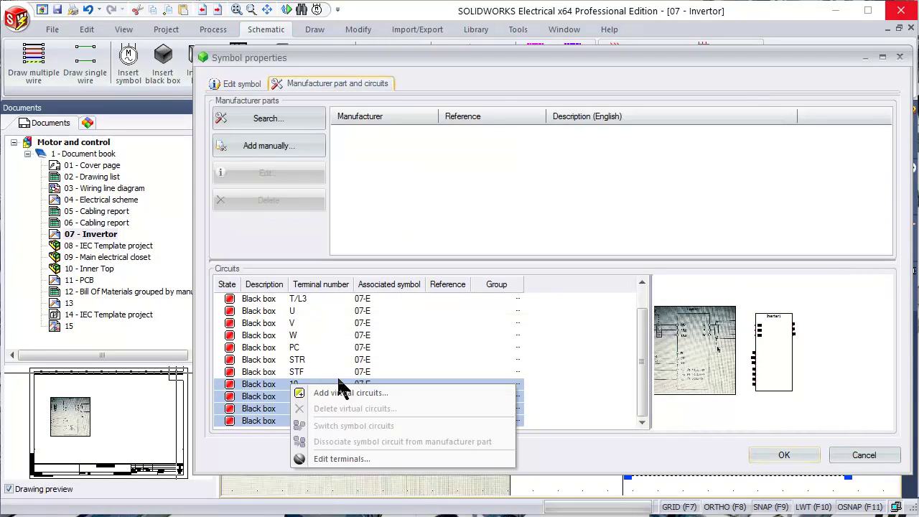
left_click(341, 458)
left_click(403, 162)
type("RH Pr.4 (50Hz)")
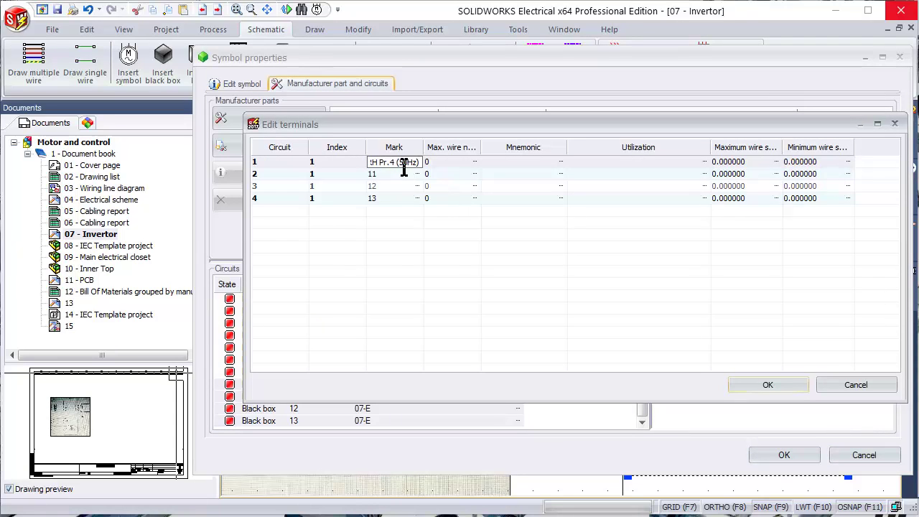
left_click(397, 175)
type("RM Pr.5 (50Hz)")
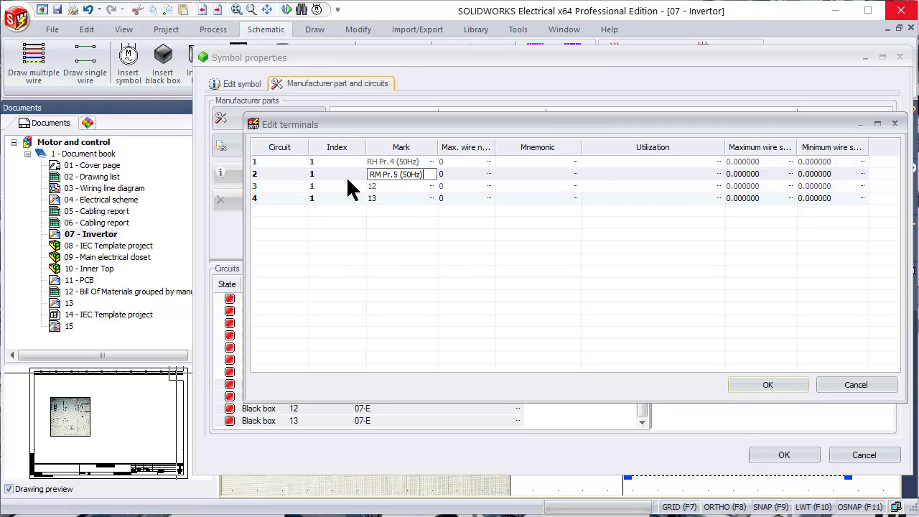
left_click(384, 186)
type("RL Pr.6 (10Hz)")
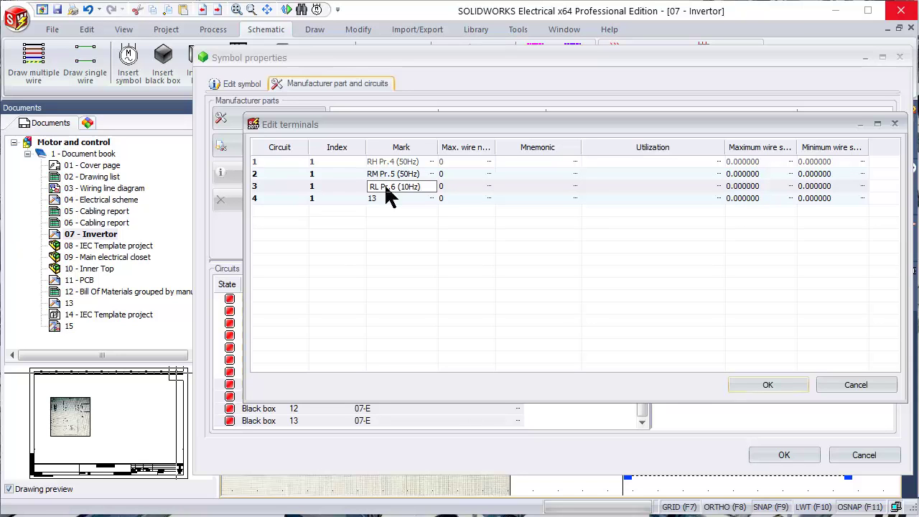
left_click(768, 384)
left_click(784, 454)
Mark terminal 13 as GND
scroll(457, 380, "up", 2)
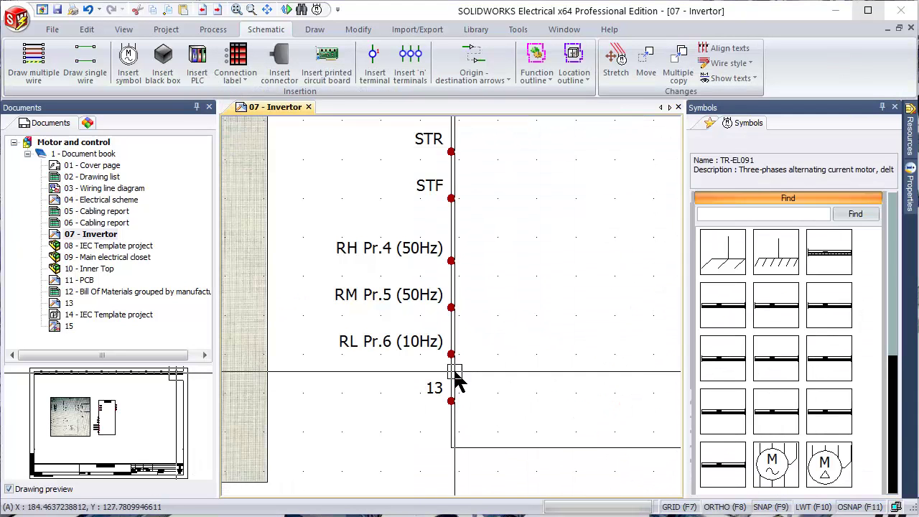
right_click(457, 381)
left_click(578, 81)
left_click(275, 84)
right_click(396, 421)
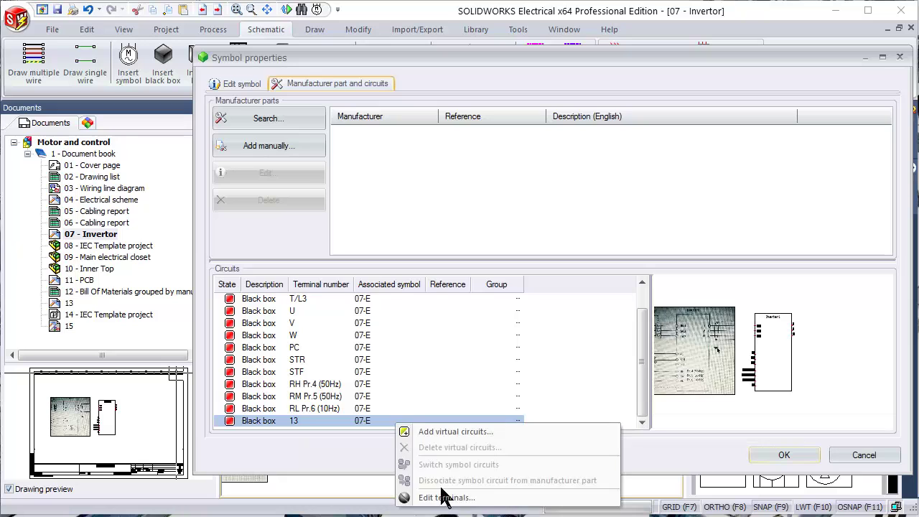
left_click(443, 497)
left_click(393, 161)
left_click(767, 384)
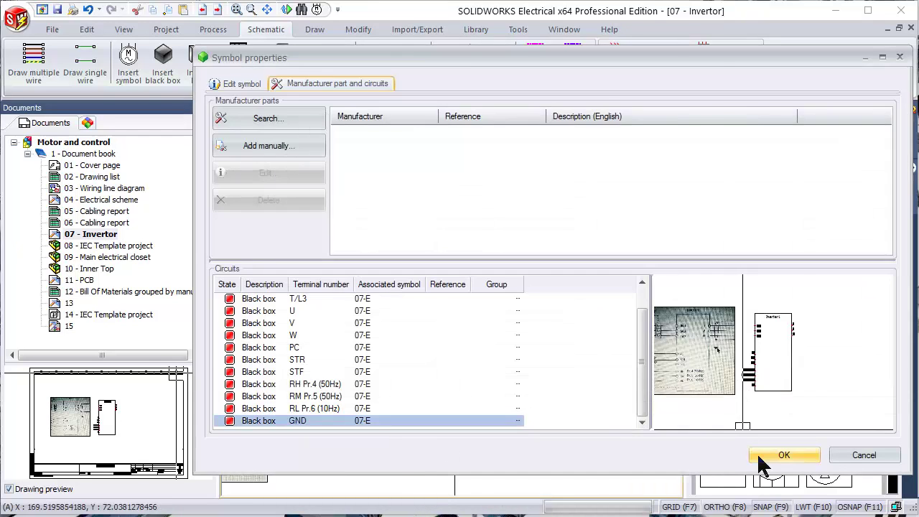
left_click(784, 454)
scroll(430, 211, "down", 3)
scroll(431, 211, "up", 2)
Move the PC through GND labels inside Inverter1, just beside their terminal pins
scroll(463, 266, "up", 2)
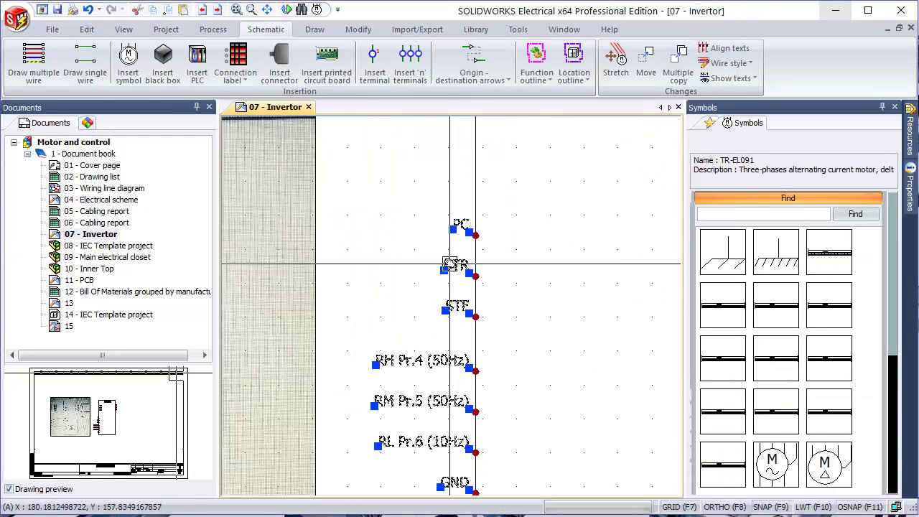
left_click(645, 64)
left_click(505, 252)
left_click(549, 269)
scroll(549, 269, "down", 2)
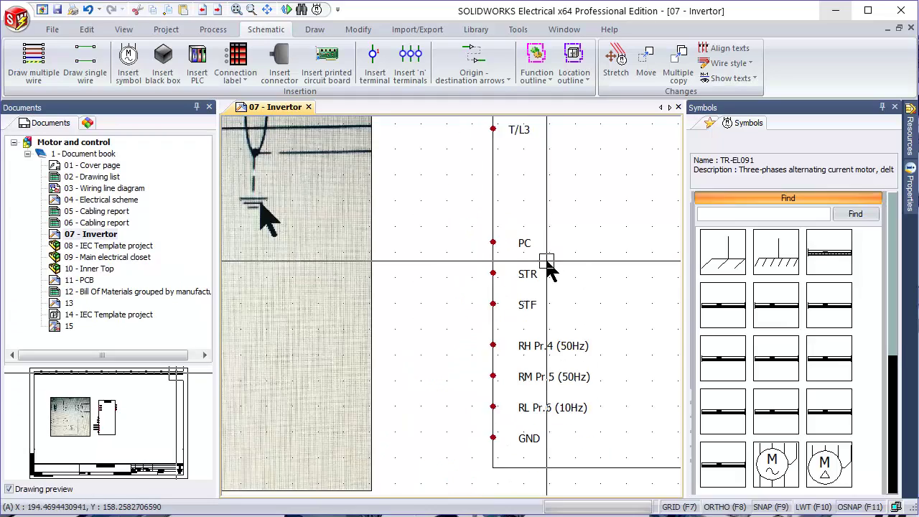
scroll(527, 255, "up", 2)
right_click(537, 283)
left_click(595, 201)
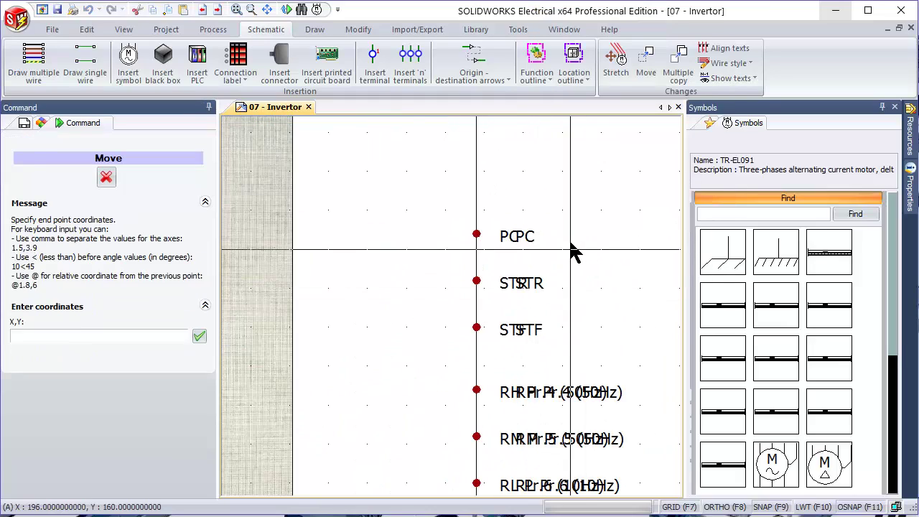
left_click(574, 251)
scroll(607, 272, "down", 2)
scroll(545, 294, "down", 1)
scroll(485, 323, "up", 1)
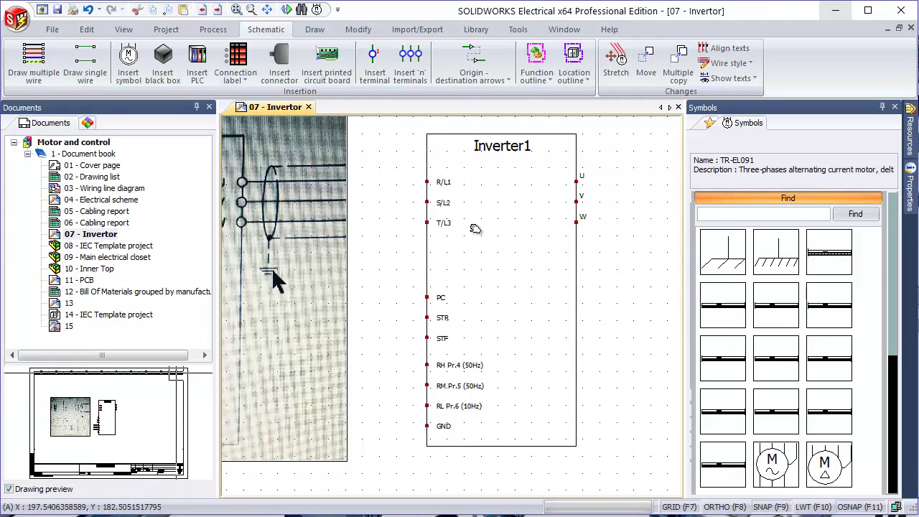
scroll(504, 242, "down", 1)
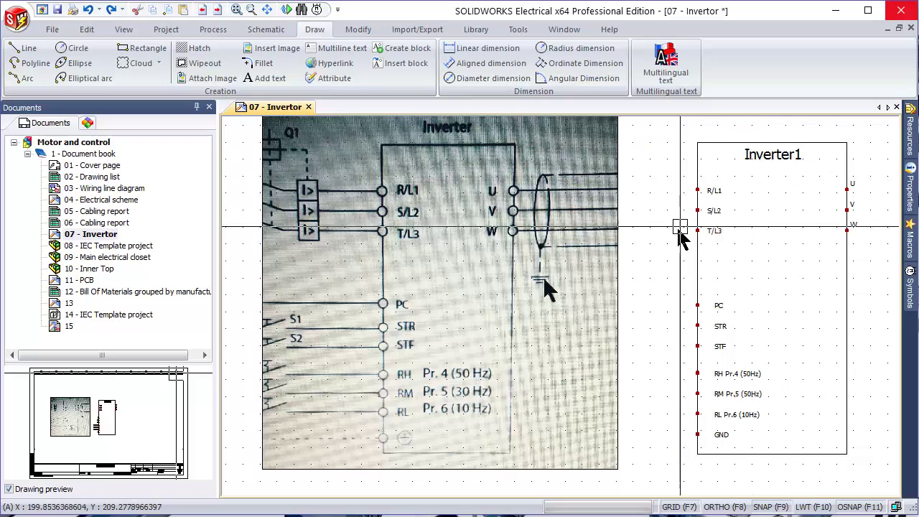
scroll(757, 206, "up", 2)
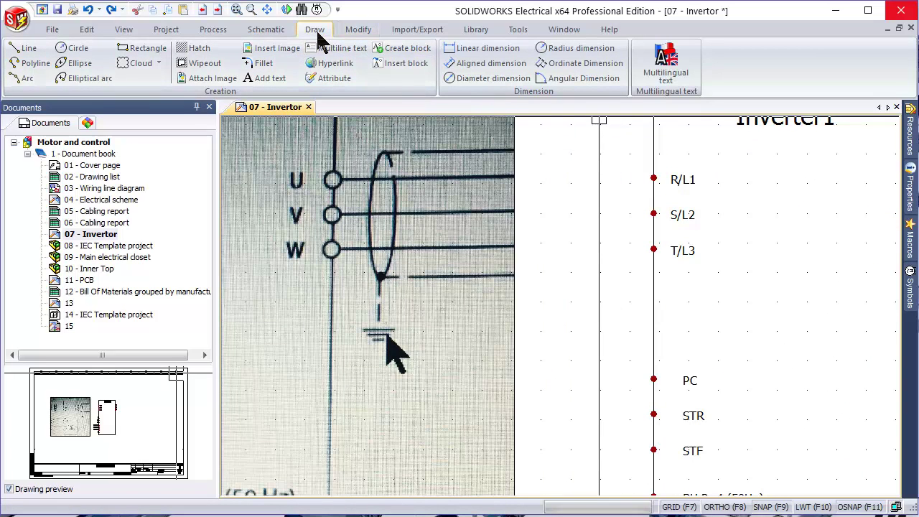
left_click(158, 32)
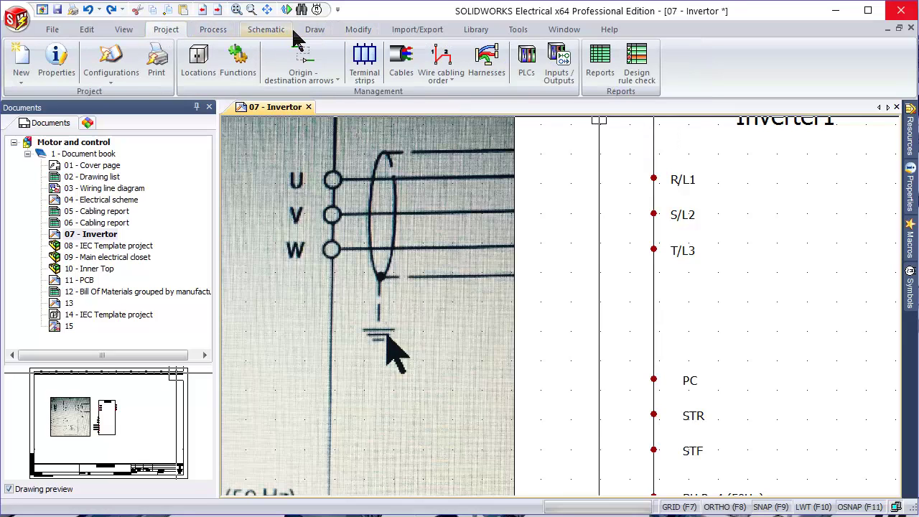
left_click(315, 32)
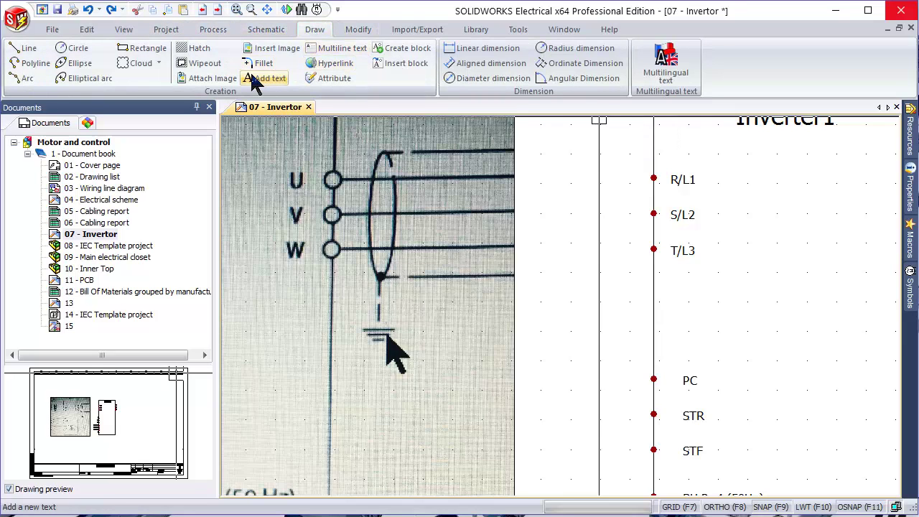
left_click(485, 49)
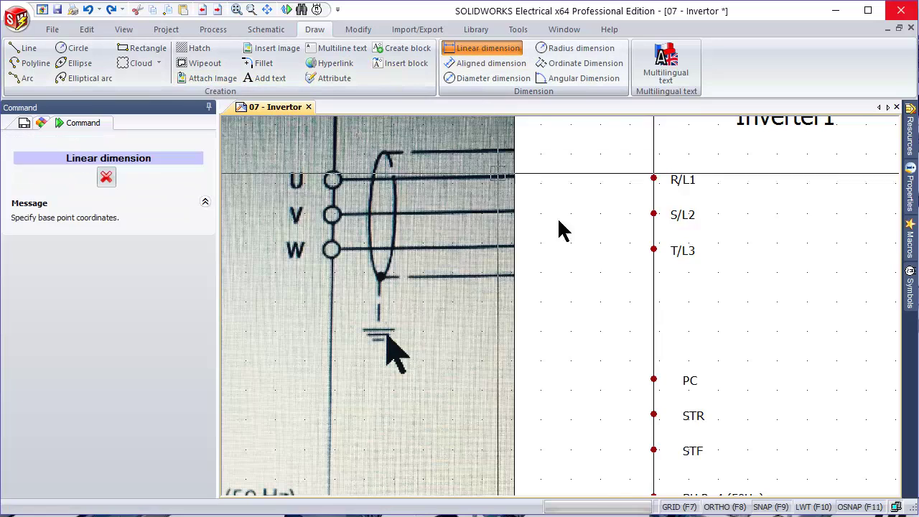
left_click(653, 178)
left_click(653, 214)
left_click(608, 201)
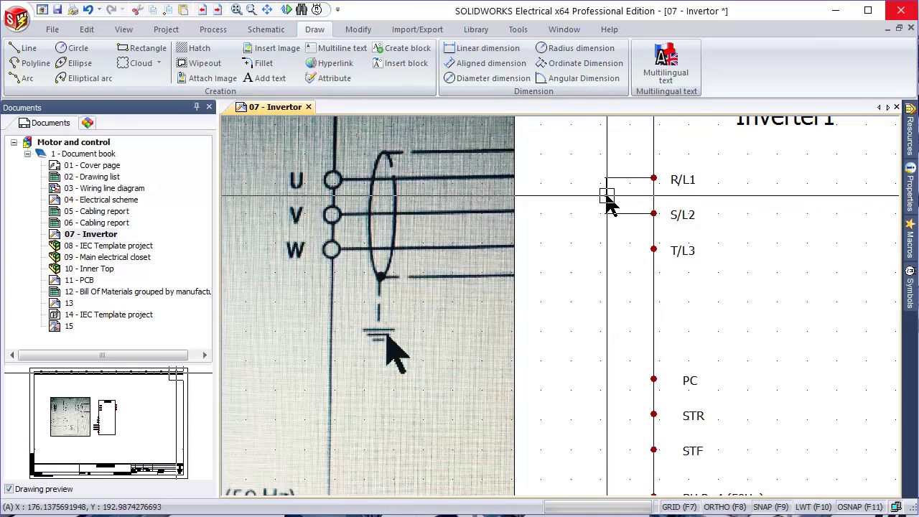
scroll(607, 201, "up", 3)
scroll(608, 201, "up", 2)
left_click_drag(661, 207, 578, 155)
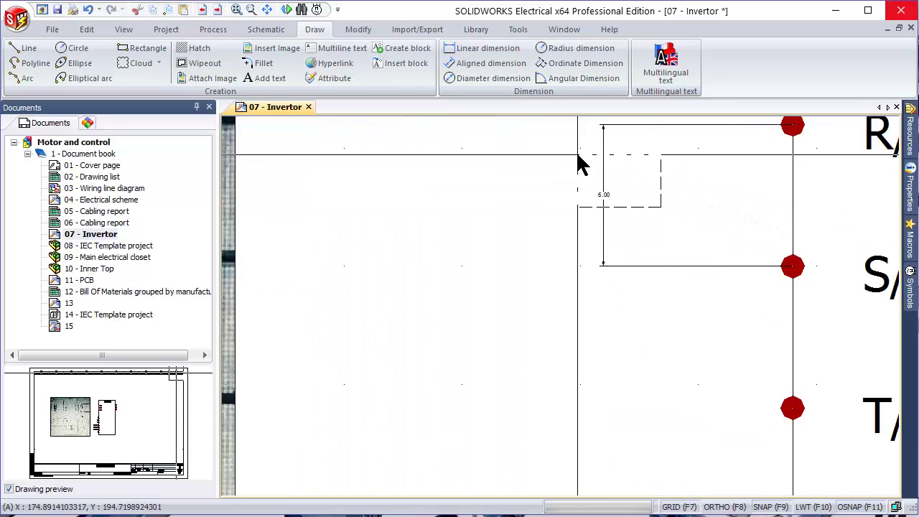
key("Delete")
scroll(567, 199, "down", 3)
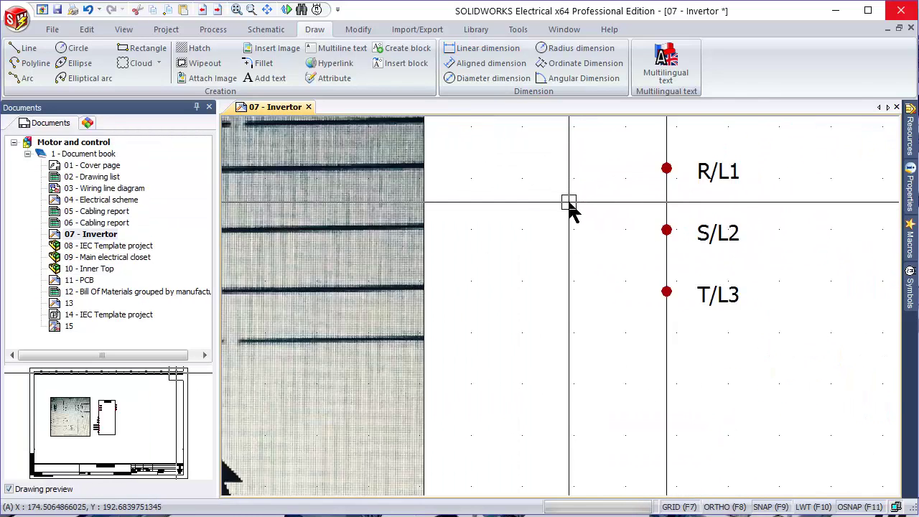
scroll(568, 199, "down", 1)
Draw three parallel wires 6 apart from the left into Inverter1's R/L1, S/L2 and T/L3 terminals
left_click(266, 28)
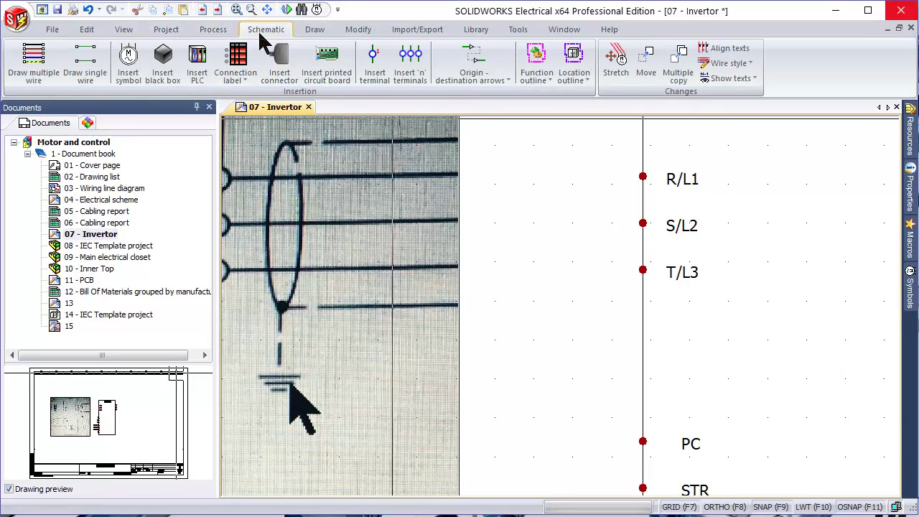
left_click(48, 77)
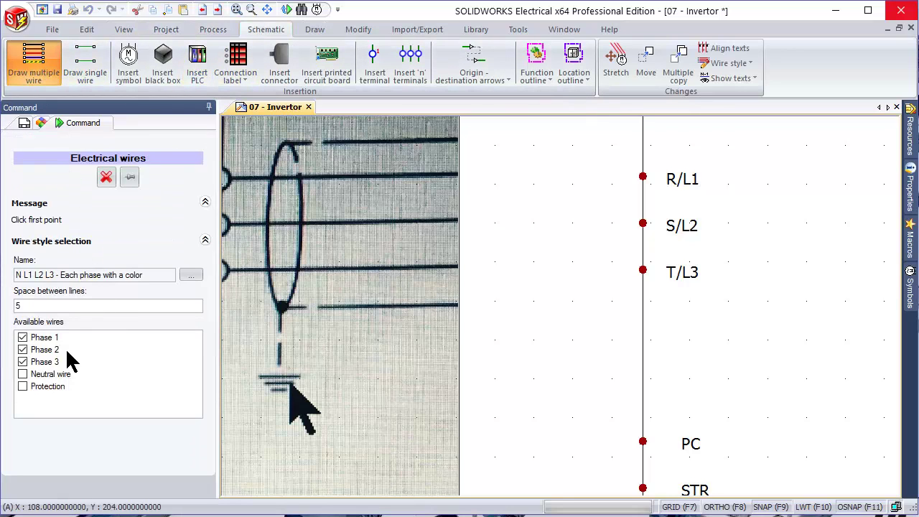
left_click_drag(42, 305, 7, 306)
type("6")
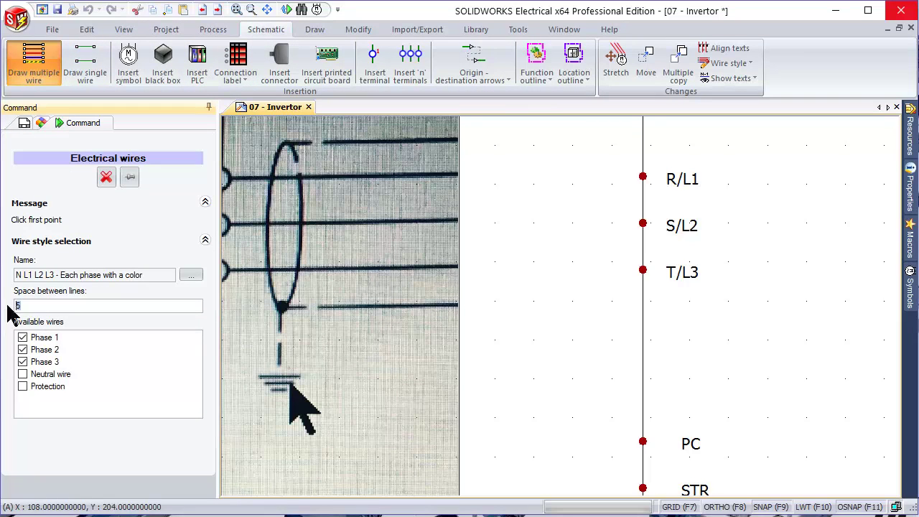
left_click(487, 176)
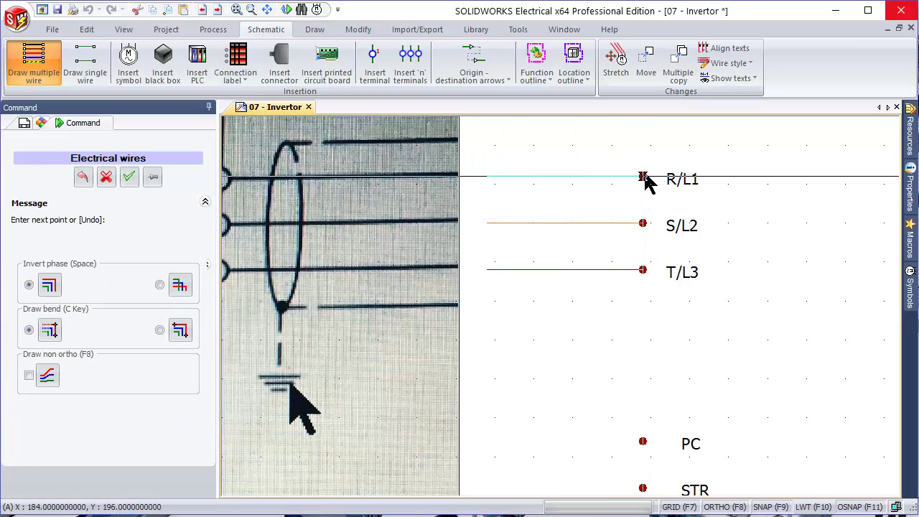
left_click(642, 176)
key("Escape")
scroll(657, 179, "up", 2)
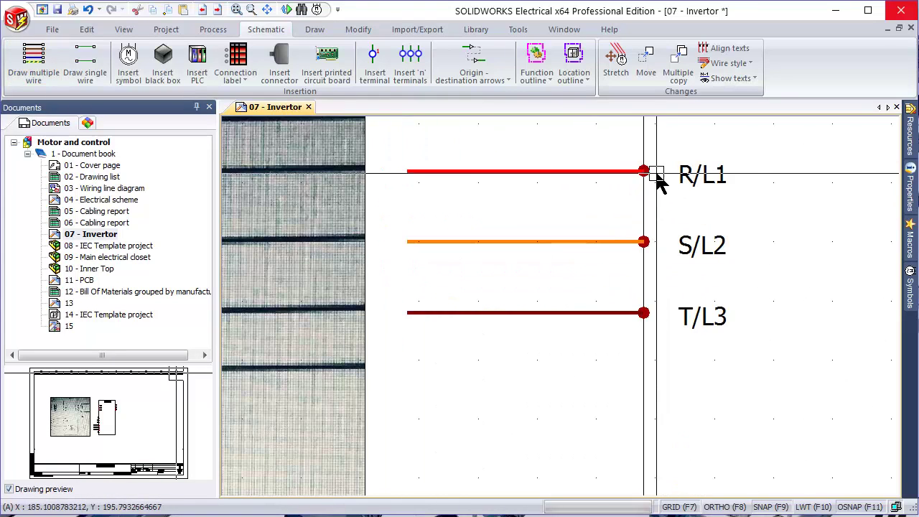
scroll(653, 201, "down", 3)
scroll(654, 203, "down", 2)
scroll(734, 242, "down", 1)
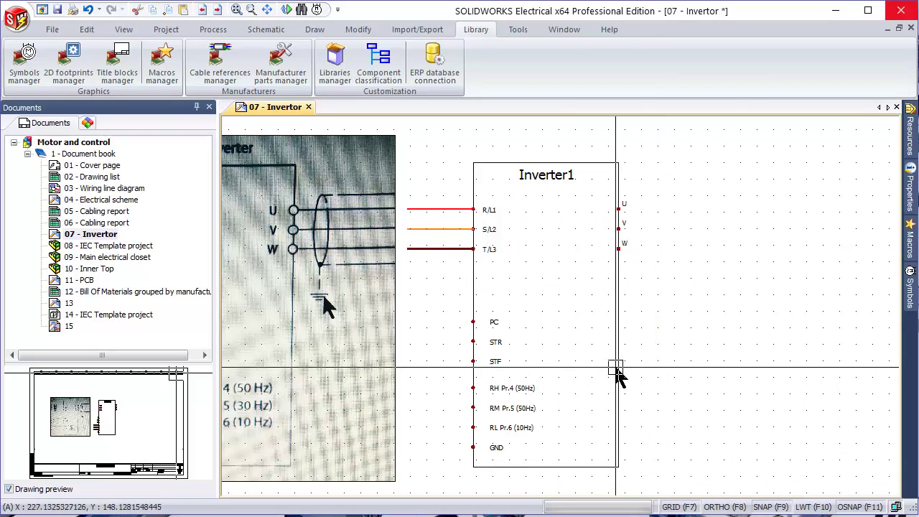
Open the Symbols manager and browse Buttons/switches, Coils, then the Contactors, relays category
left_click(25, 61)
left_click(215, 190)
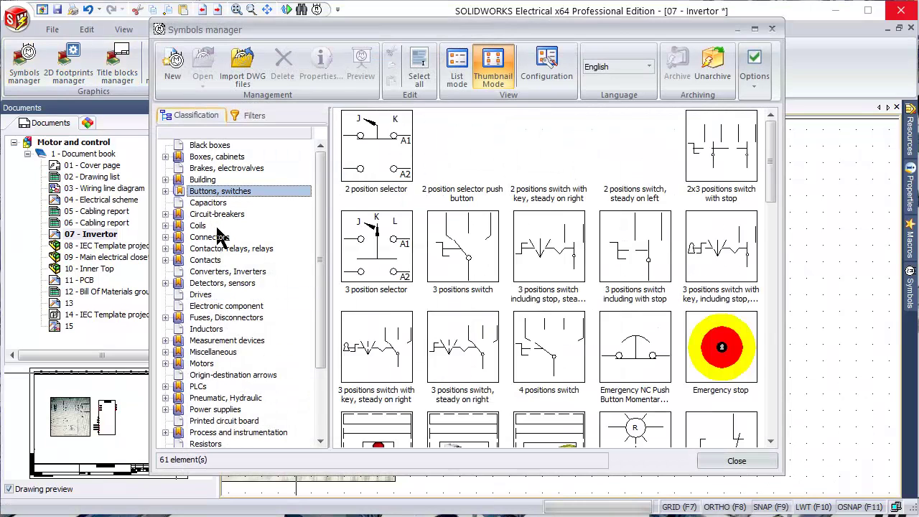
left_click(217, 226)
left_click(219, 249)
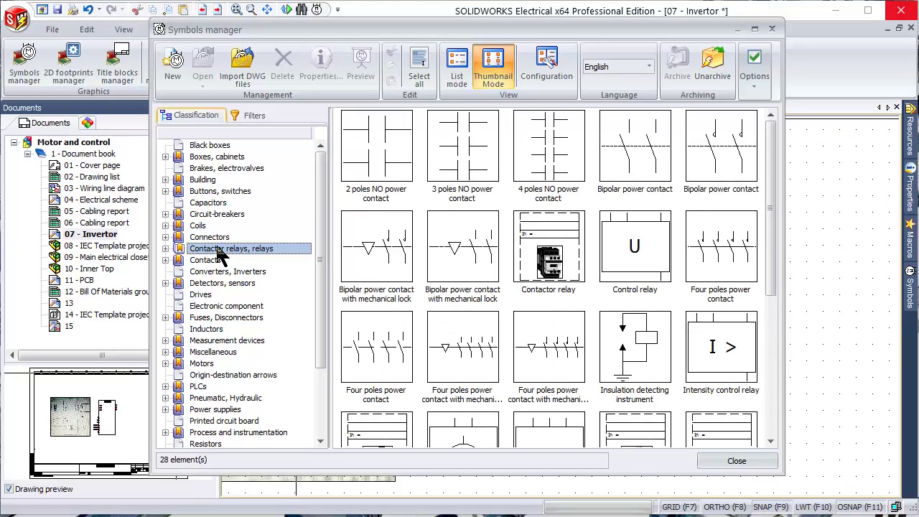